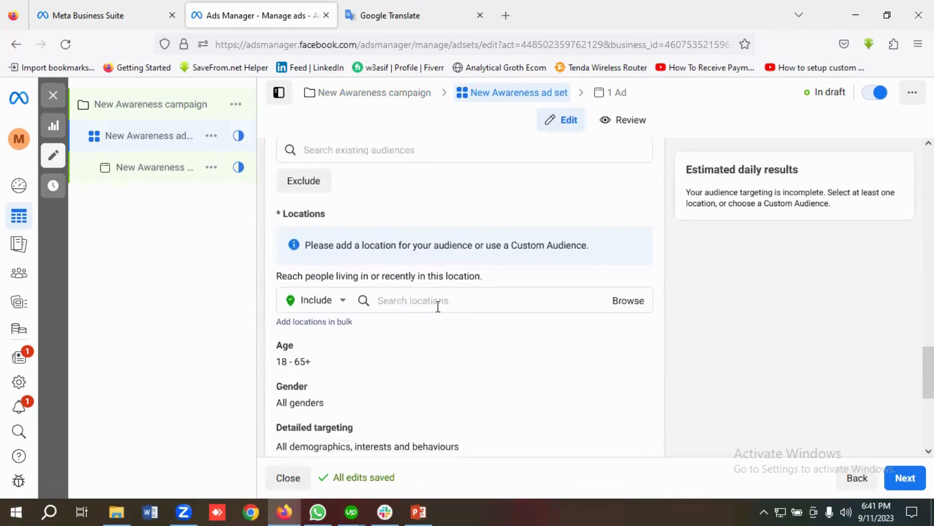
Step: Click the Locations search field to bring up the world map for choosing an audience location
{"action": "left_click", "coordinate": [426, 305]}
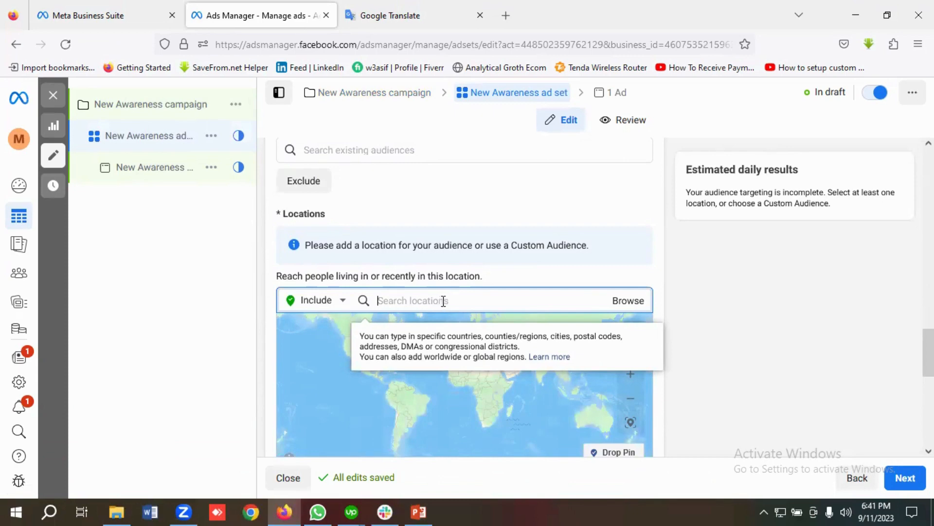
Step: Search 'Bangla' and add Bangladesh (Country/region) as an included location, then clear the leftover search
{"action": "type", "text": "Ba"}
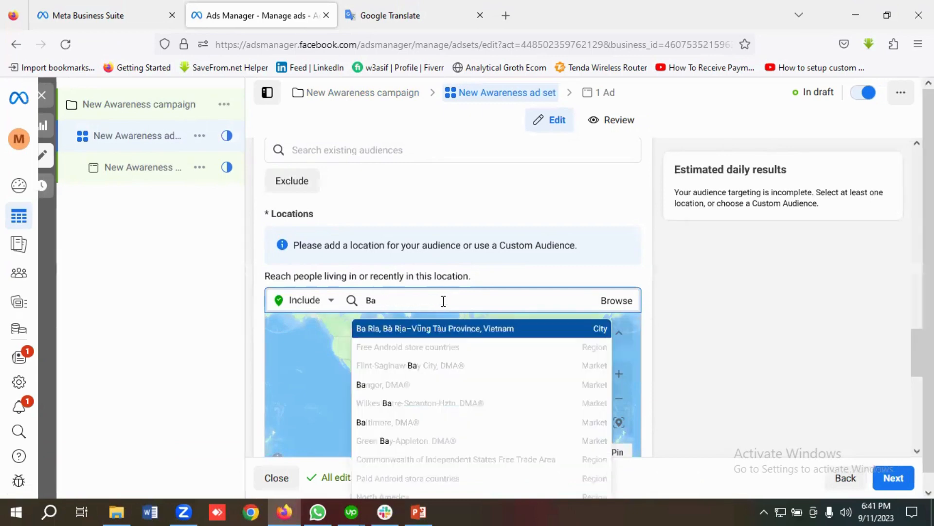
{"action": "type", "text": "ngladesh"}
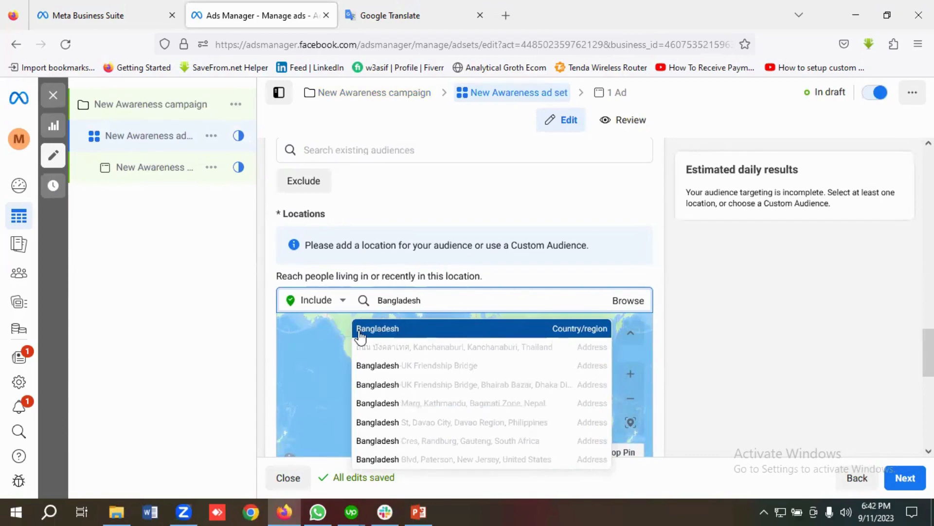
{"action": "left_click", "coordinate": [389, 322]}
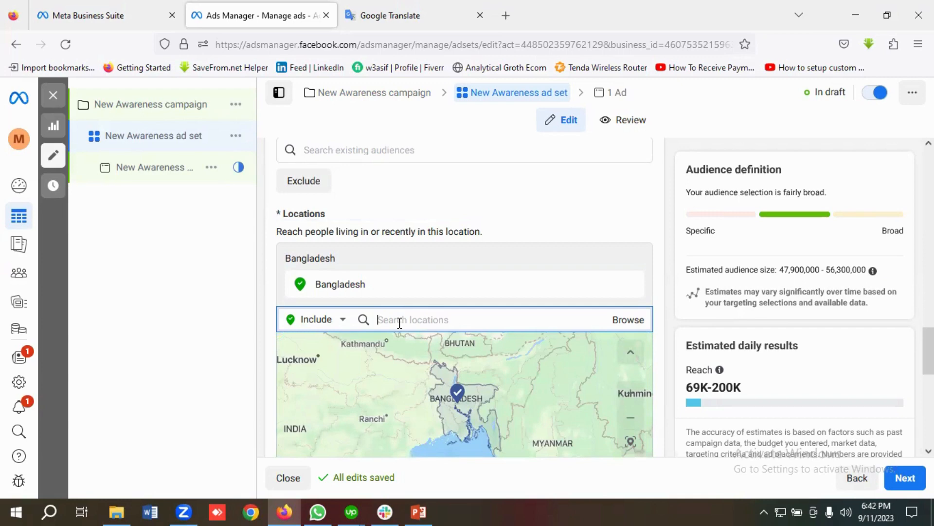
{"action": "type", "text": "u"}
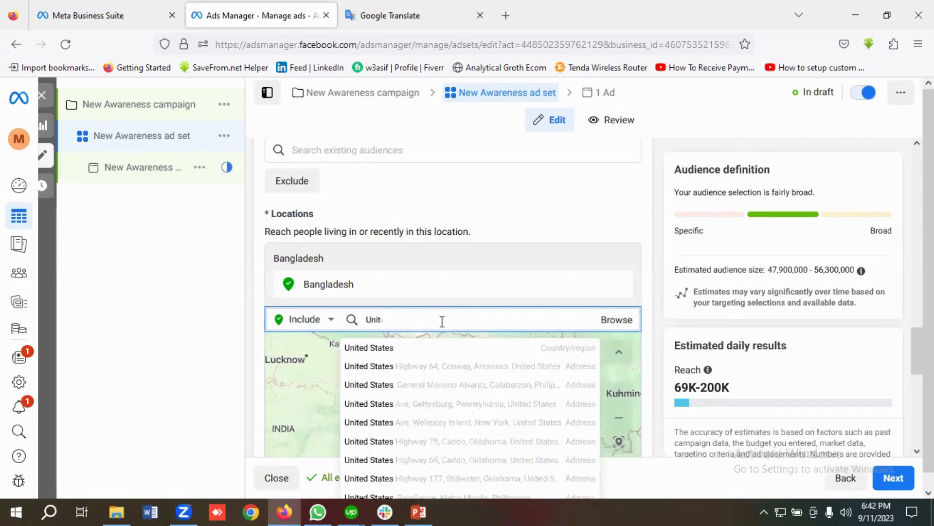
{"action": "key", "text": "BackSpace"}
{"action": "key", "text": "BackSpace"}
{"action": "key", "text": "BackSpace"}
{"action": "key", "text": "BackSpace"}
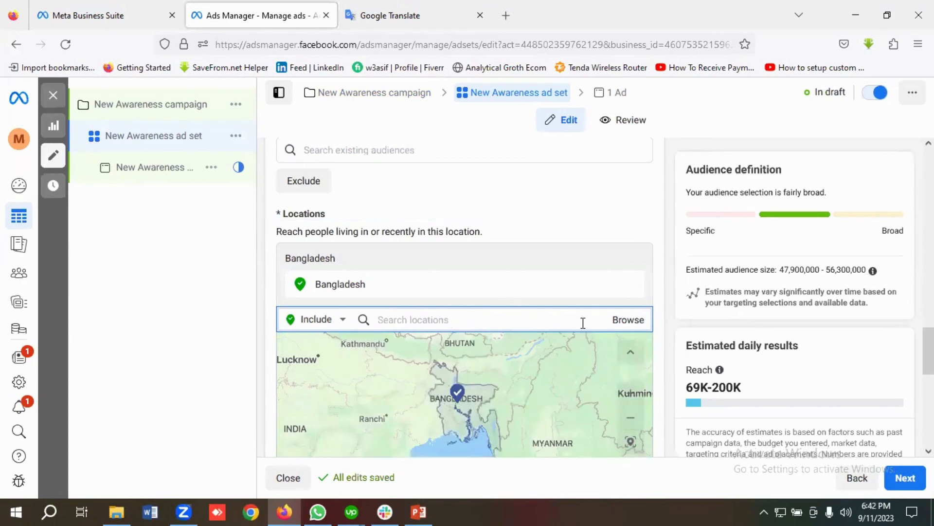
Step: Browse Countries, select all (Worldwide), then unselect all to clear every country
{"action": "left_click", "coordinate": [625, 322]}
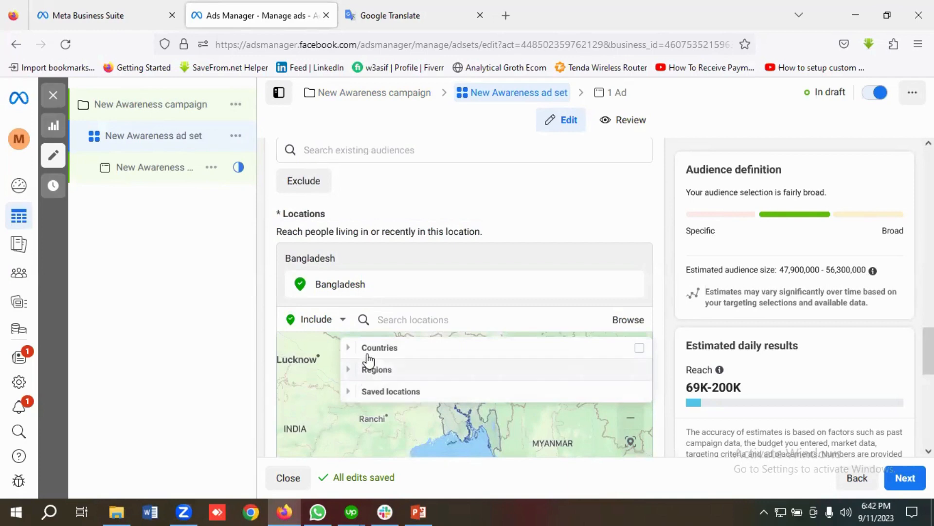
{"action": "left_click", "coordinate": [355, 351]}
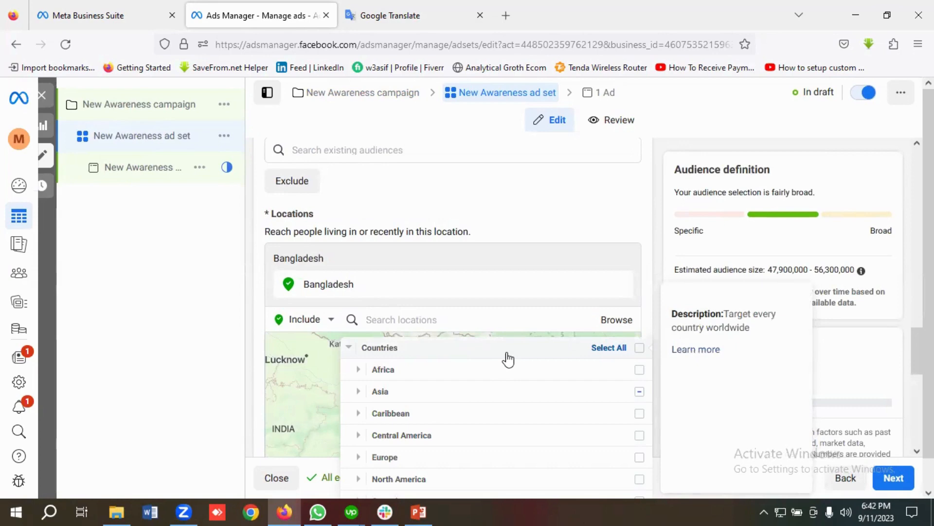
{"action": "left_click", "coordinate": [638, 348]}
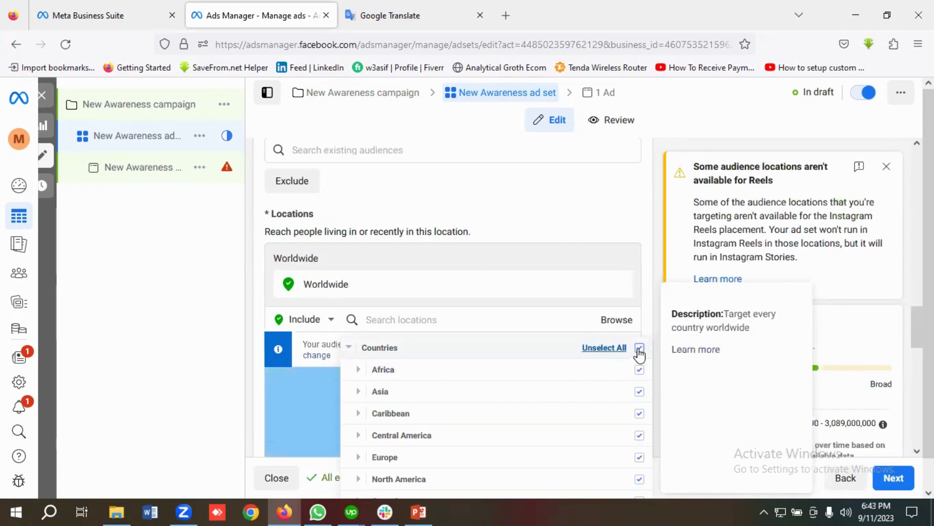
{"action": "left_click", "coordinate": [639, 348]}
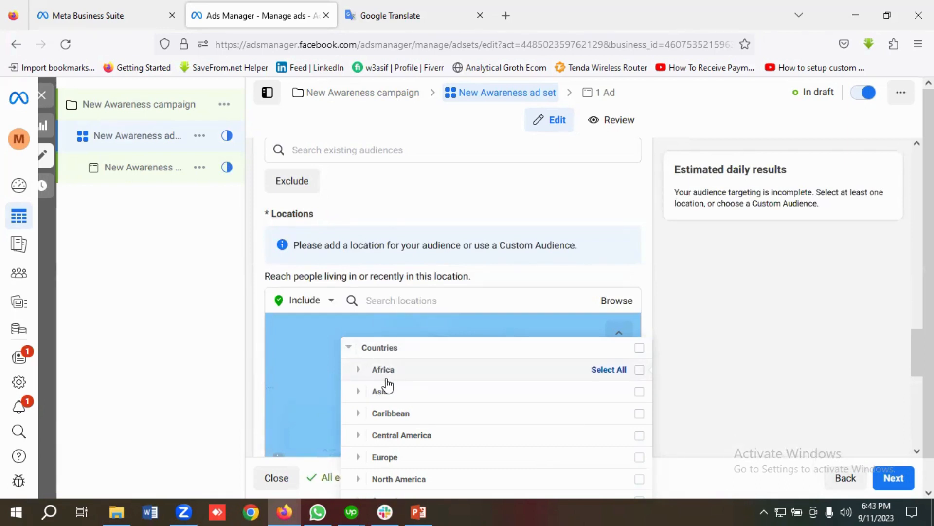
{"action": "left_click", "coordinate": [358, 373]}
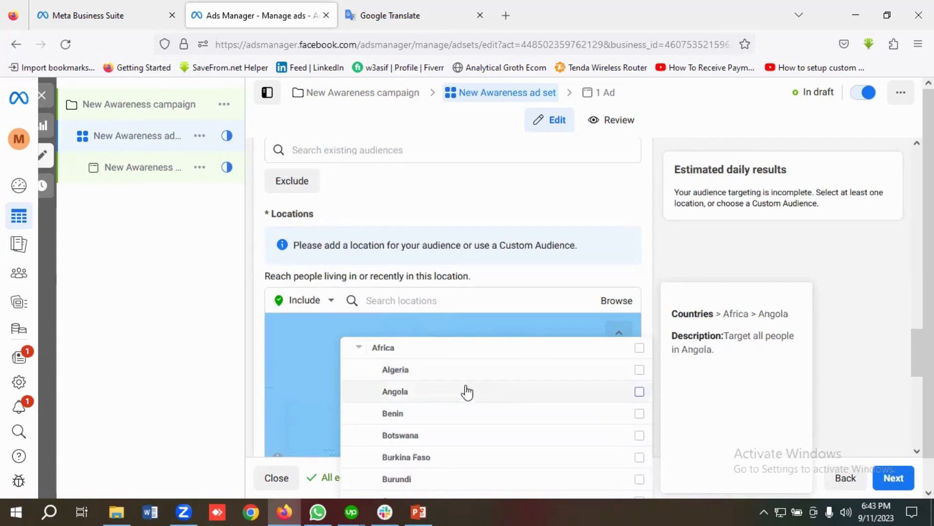
{"action": "scroll", "coordinate": [394, 389], "scroll_direction": "up", "scroll_amount": 1}
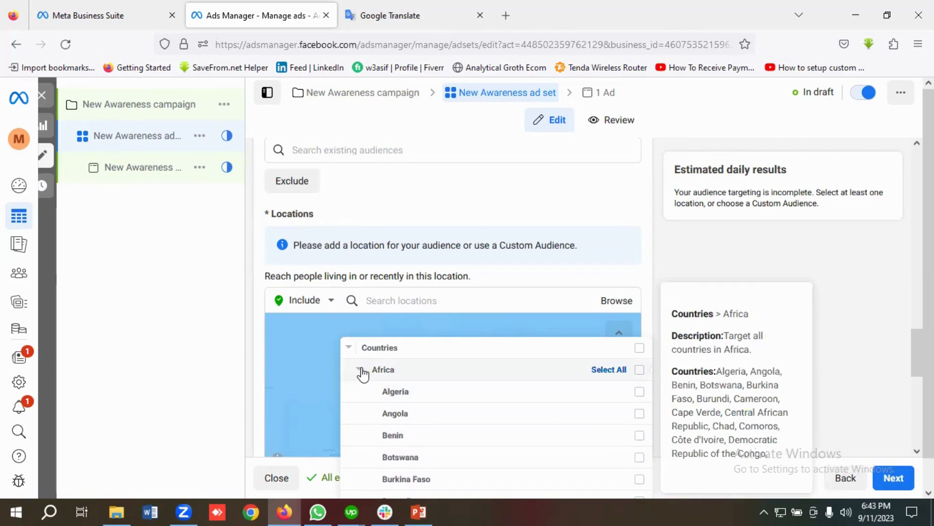
{"action": "left_click", "coordinate": [361, 371]}
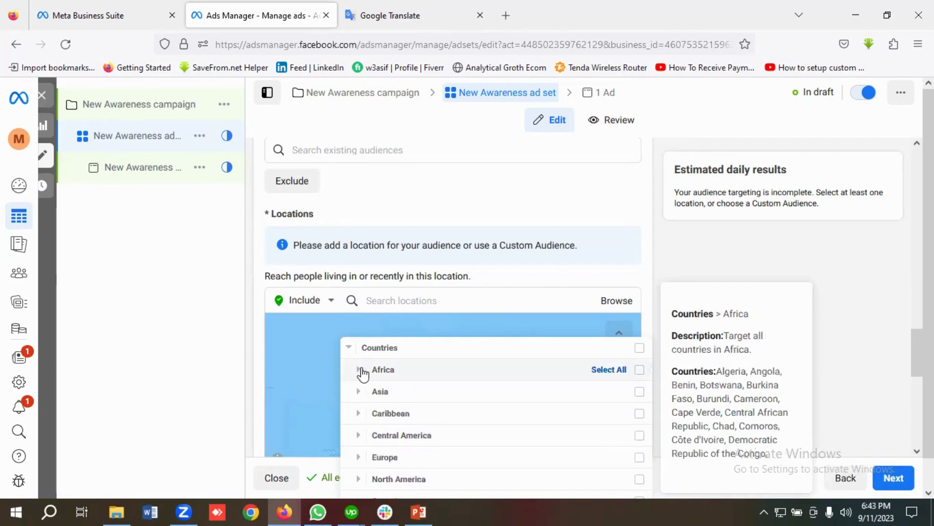
{"action": "left_click", "coordinate": [385, 398]}
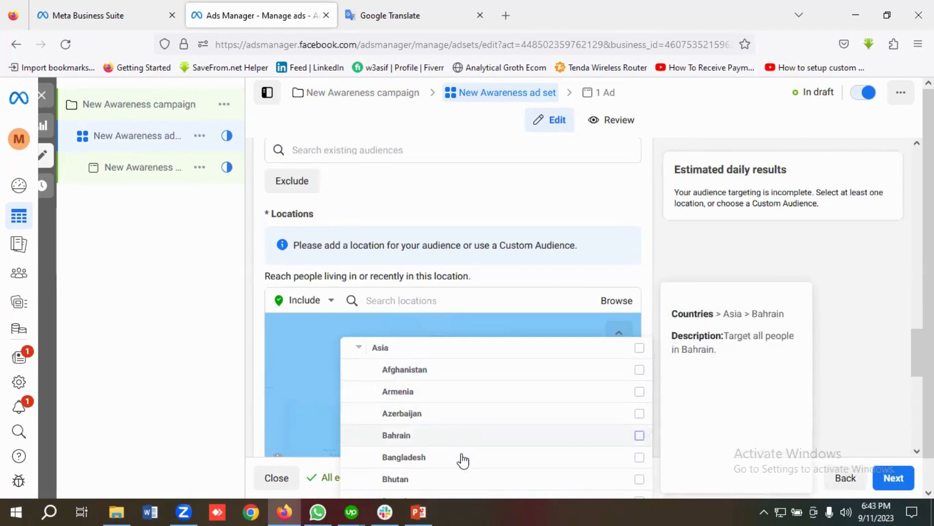
{"action": "scroll", "coordinate": [481, 422], "scroll_direction": "down", "scroll_amount": 2}
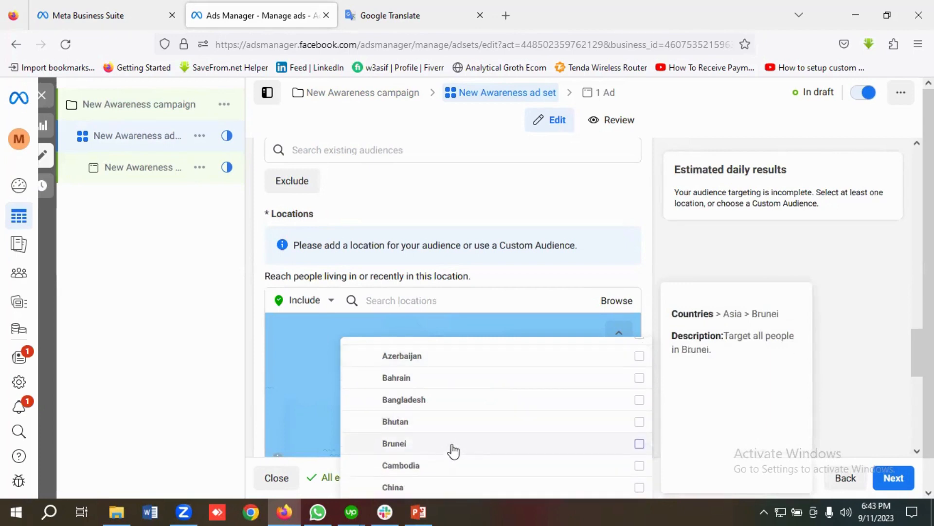
{"action": "scroll", "coordinate": [456, 451], "scroll_direction": "down", "scroll_amount": 2}
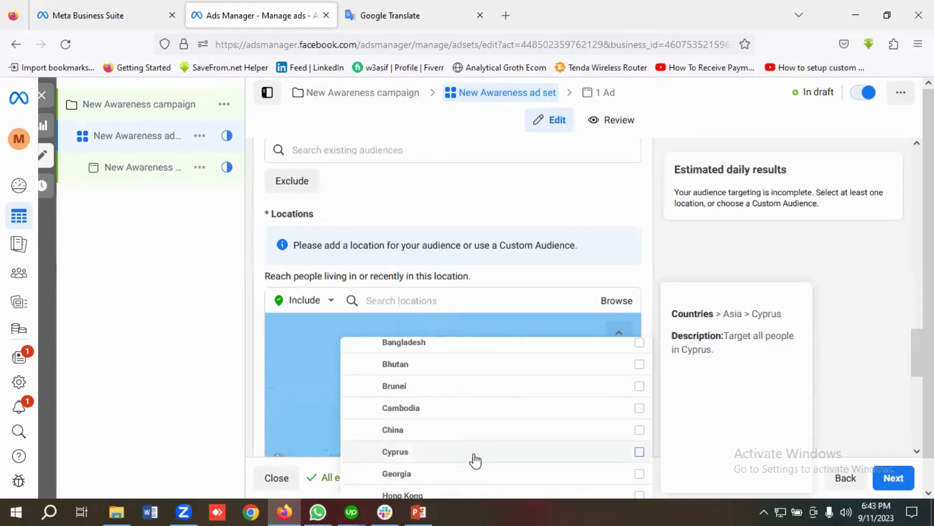
{"action": "scroll", "coordinate": [472, 456], "scroll_direction": "up", "scroll_amount": 5}
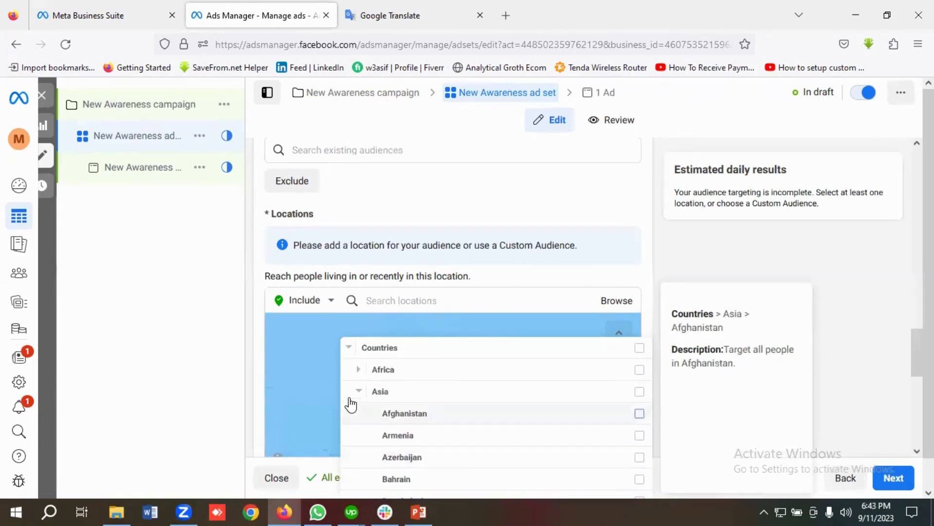
{"action": "left_click", "coordinate": [360, 392]}
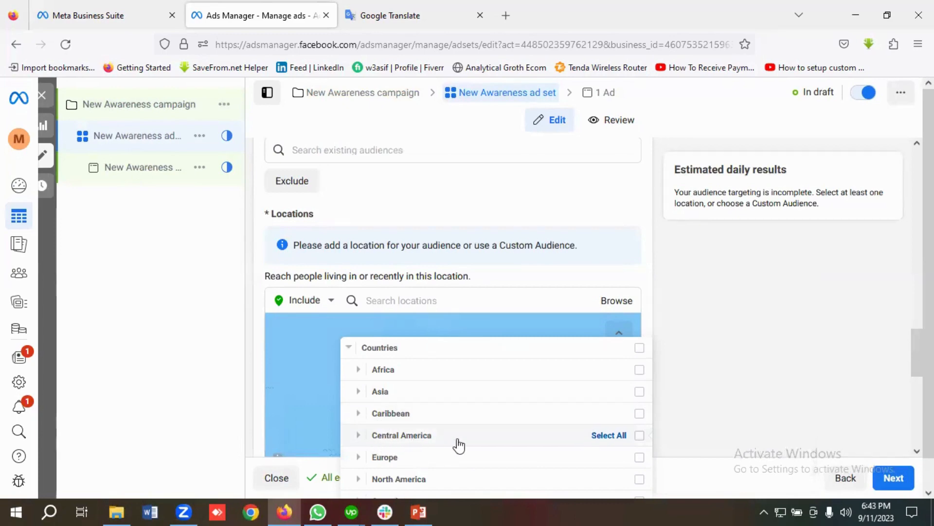
{"action": "scroll", "coordinate": [430, 453], "scroll_direction": "down", "scroll_amount": 2}
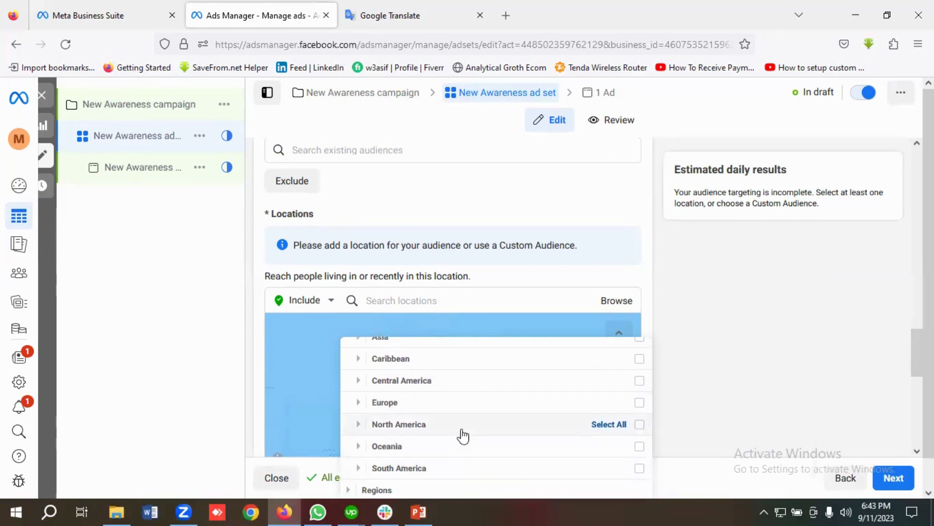
{"action": "scroll", "coordinate": [463, 435], "scroll_direction": "down", "scroll_amount": 1}
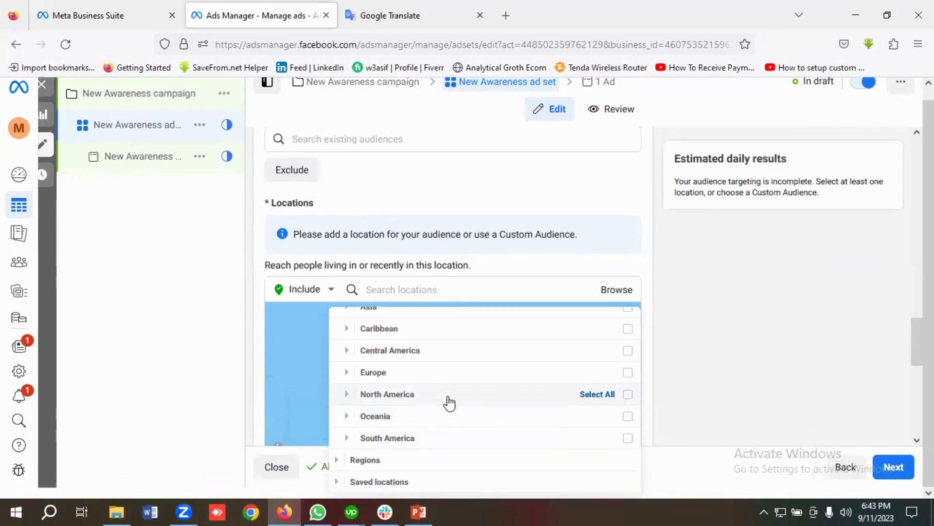
Step: Expand Regions, Free trade areas and App store regions in the Browse list
{"action": "left_click", "coordinate": [351, 466]}
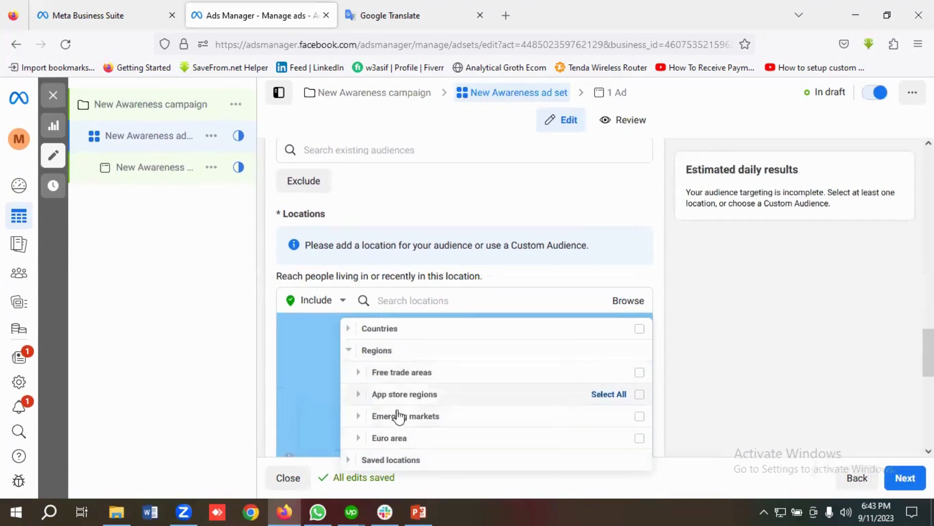
{"action": "mouse_move", "coordinate": [396, 385]}
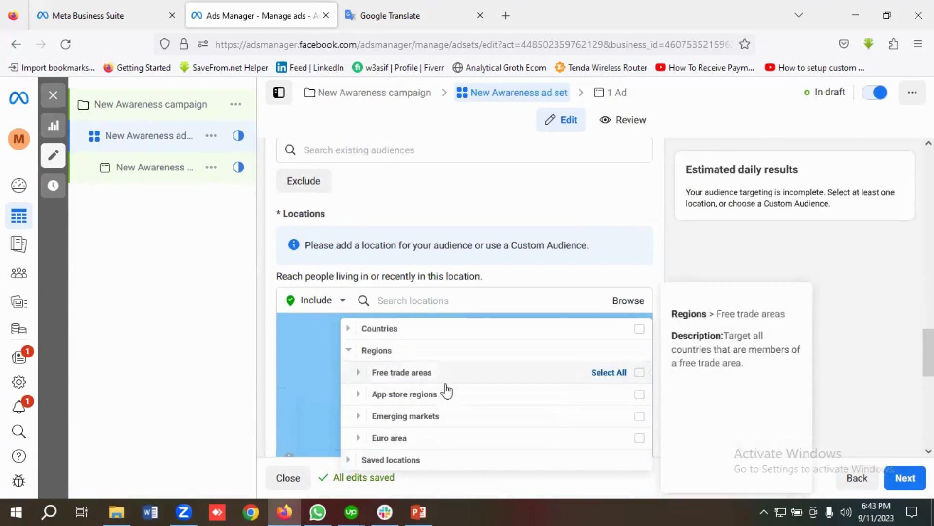
{"action": "left_click", "coordinate": [362, 373]}
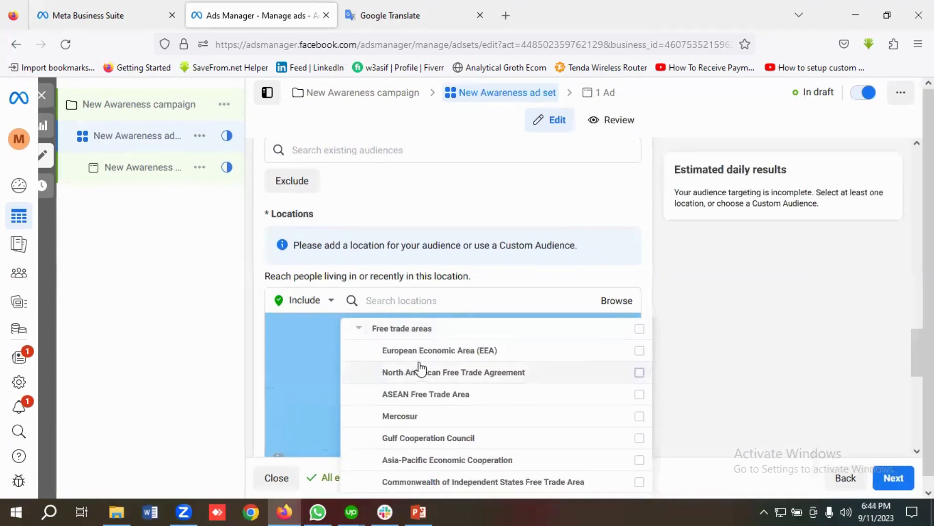
{"action": "mouse_move", "coordinate": [412, 360]}
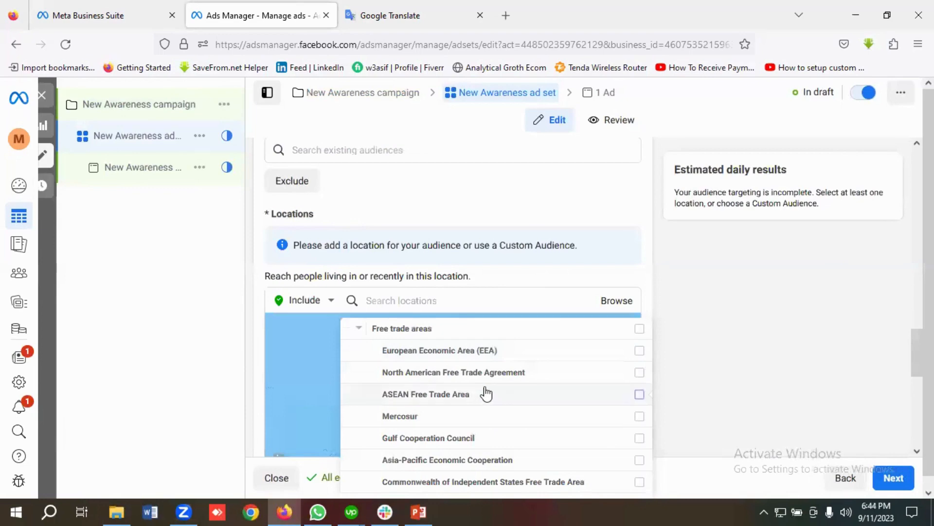
{"action": "scroll", "coordinate": [486, 391], "scroll_direction": "down", "scroll_amount": 4}
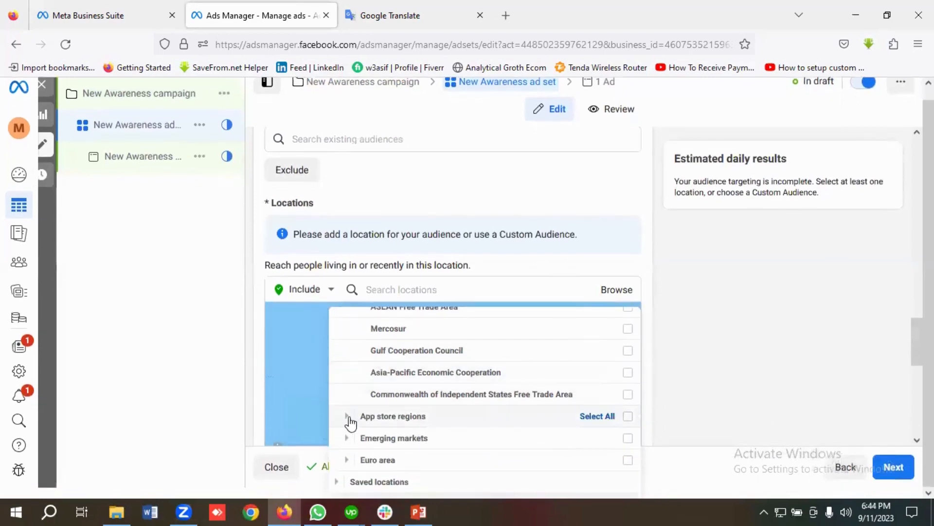
{"action": "left_click", "coordinate": [349, 418]}
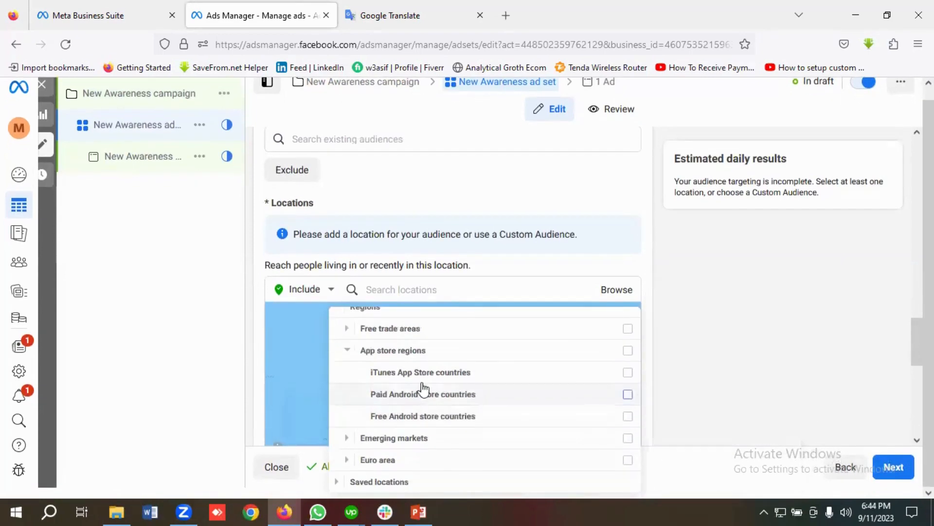
{"action": "mouse_move", "coordinate": [392, 387]}
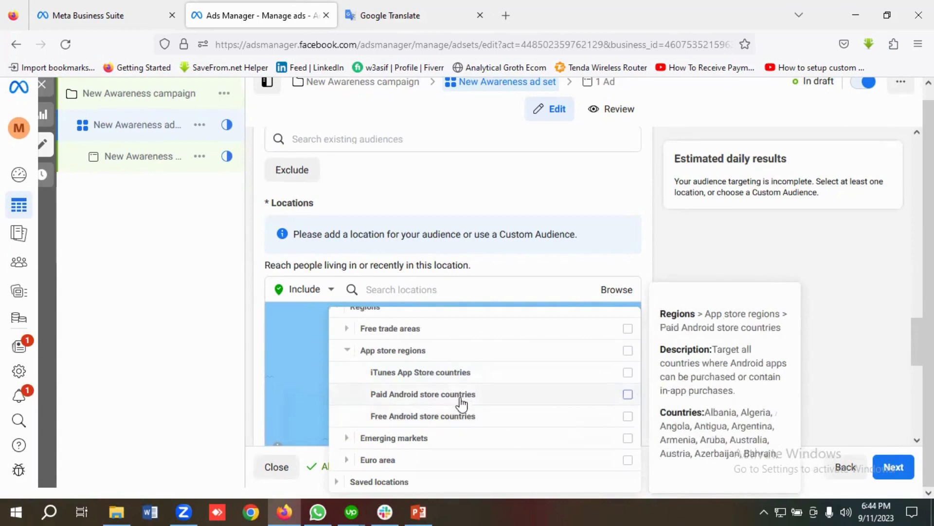
Step: Expand Emerging markets, then Euro area, to list its member countries from Austria through Spain
{"action": "left_click", "coordinate": [347, 439]}
{"action": "scroll", "coordinate": [380, 423], "scroll_direction": "down", "scroll_amount": 1}
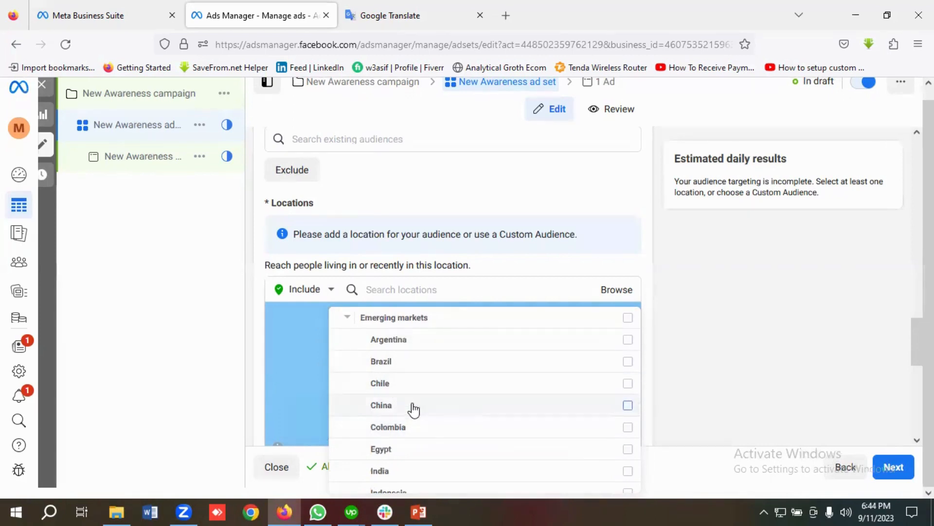
{"action": "scroll", "coordinate": [431, 425], "scroll_direction": "down", "scroll_amount": 1}
{"action": "scroll", "coordinate": [494, 427], "scroll_direction": "down", "scroll_amount": 1}
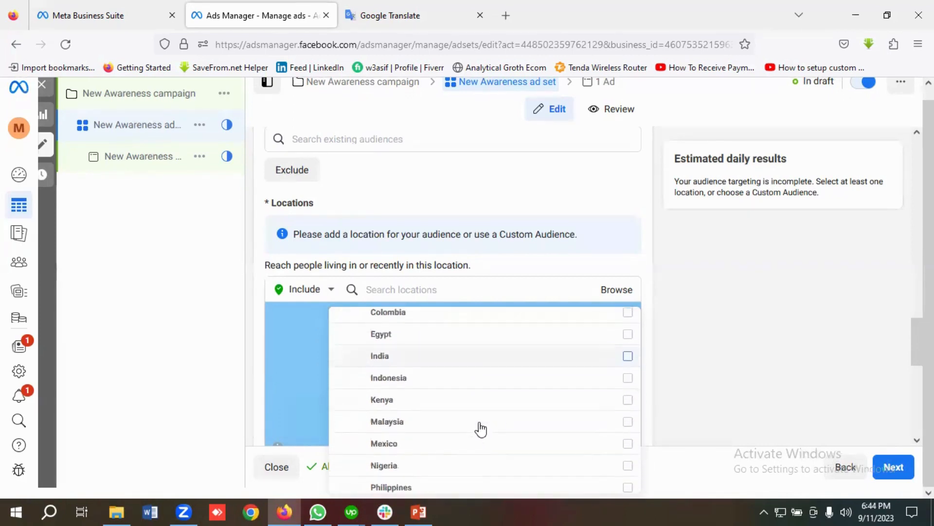
{"action": "scroll", "coordinate": [469, 408], "scroll_direction": "down", "scroll_amount": 1}
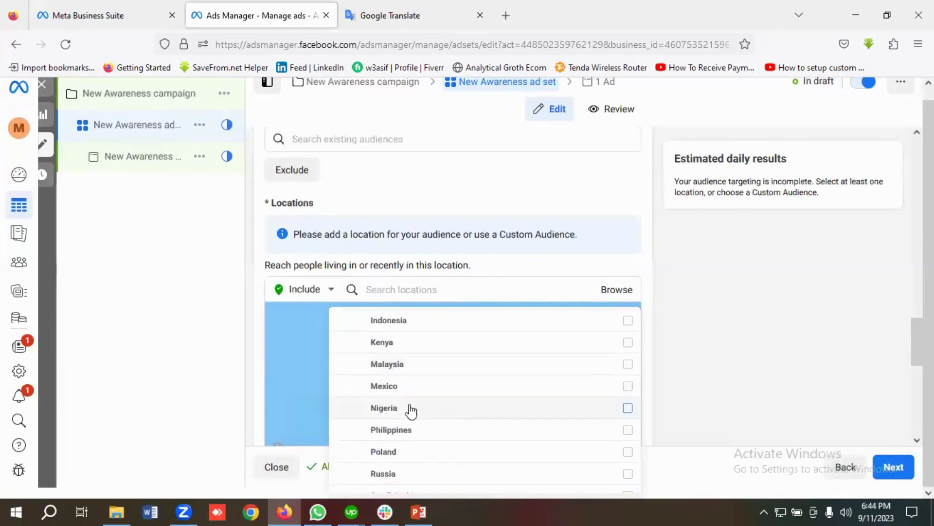
{"action": "scroll", "coordinate": [469, 411], "scroll_direction": "down", "scroll_amount": 1}
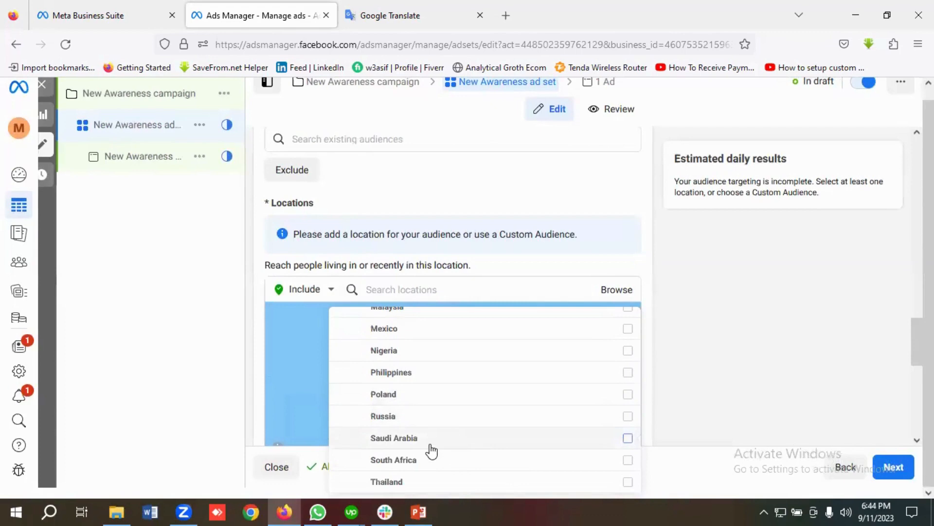
{"action": "scroll", "coordinate": [400, 428], "scroll_direction": "down", "scroll_amount": 1}
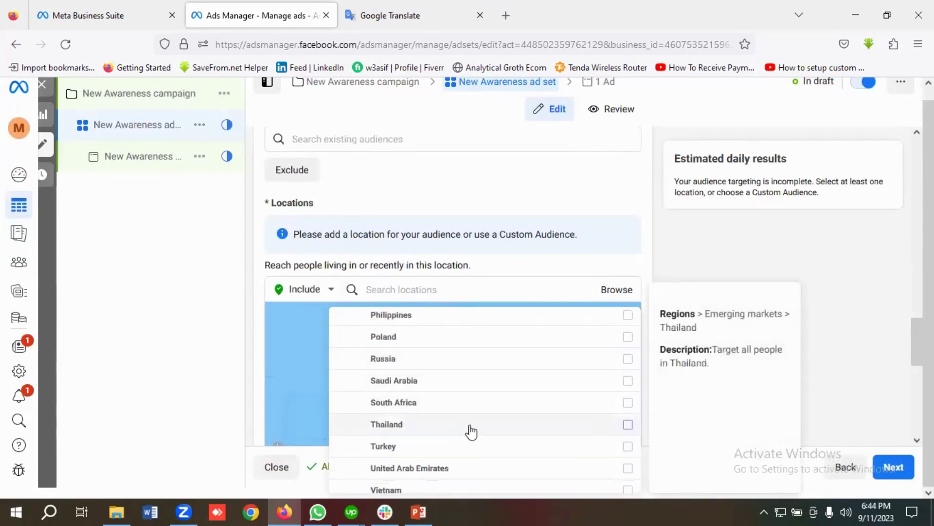
{"action": "scroll", "coordinate": [472, 429], "scroll_direction": "down", "scroll_amount": 1}
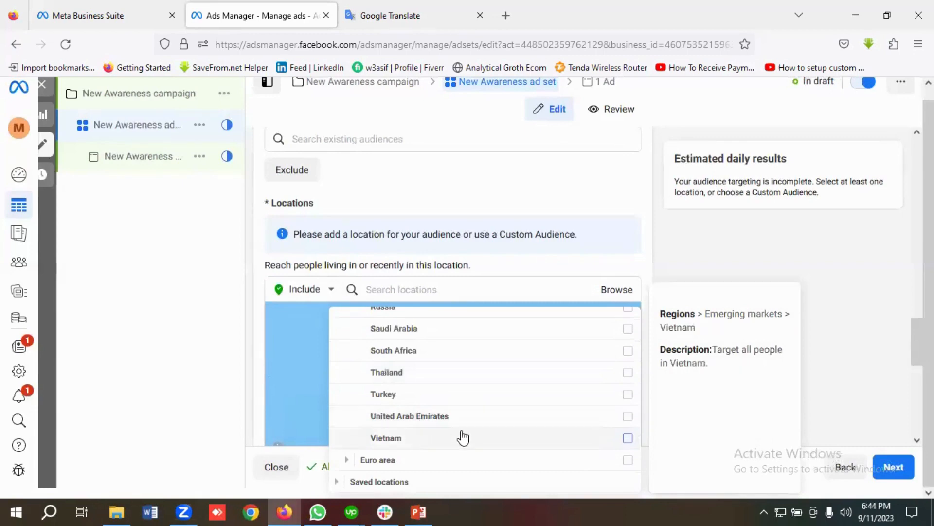
{"action": "left_click", "coordinate": [351, 460]}
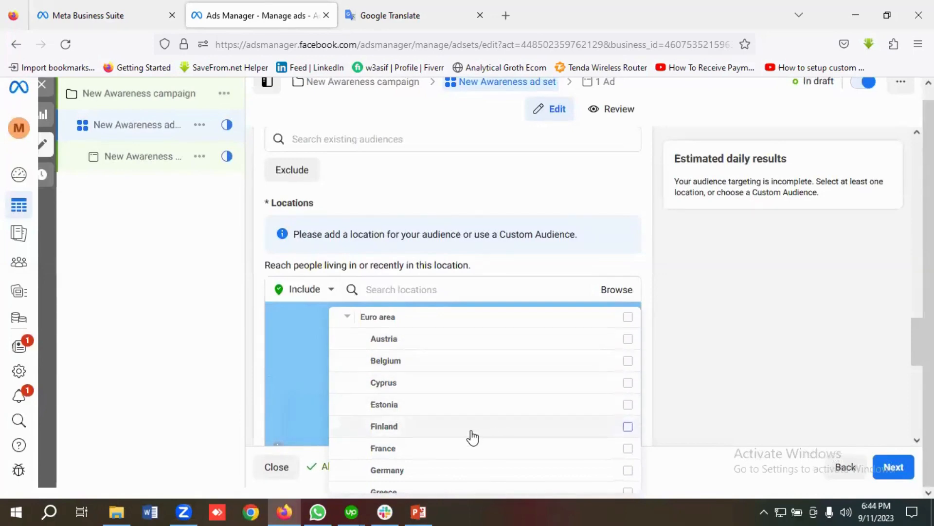
{"action": "scroll", "coordinate": [472, 437], "scroll_direction": "down", "scroll_amount": 5}
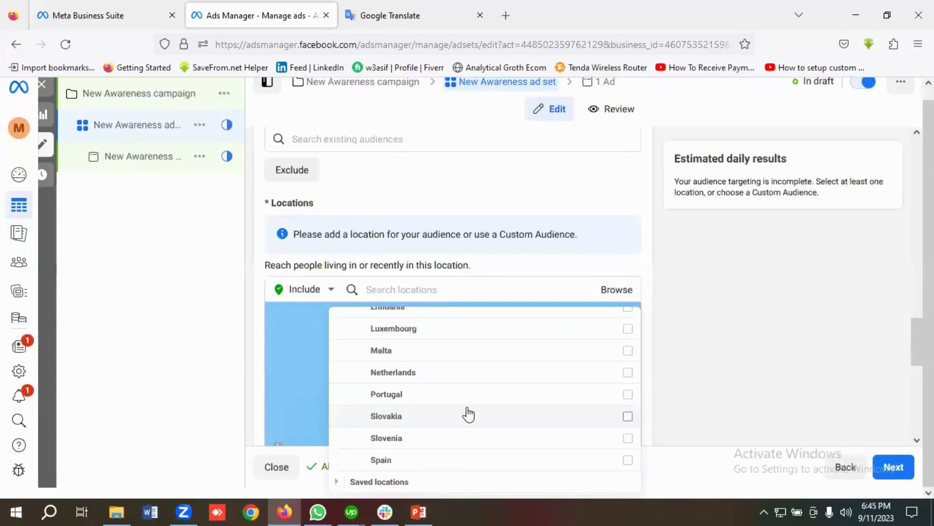
{"action": "mouse_move", "coordinate": [467, 411]}
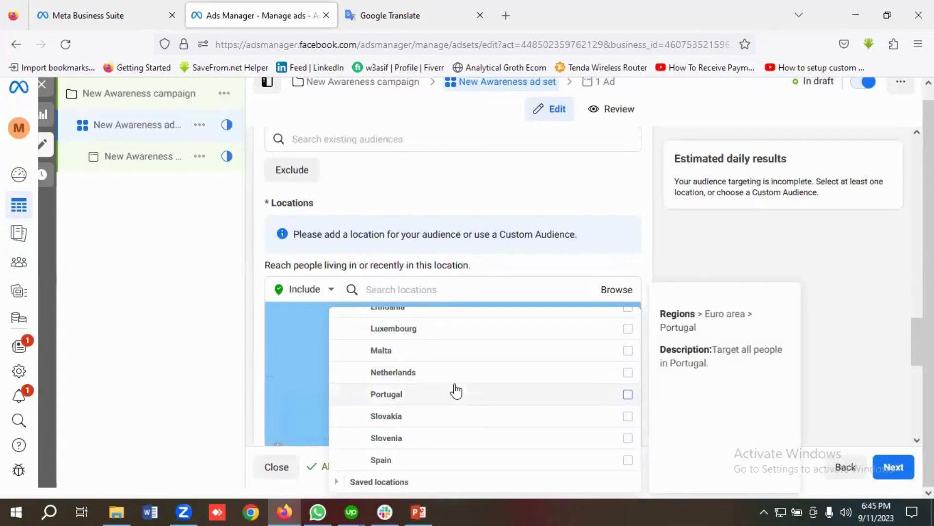
Step: Expand Saved locations, create a new bulk list, and open its Location type dropdown
{"action": "left_click", "coordinate": [362, 482]}
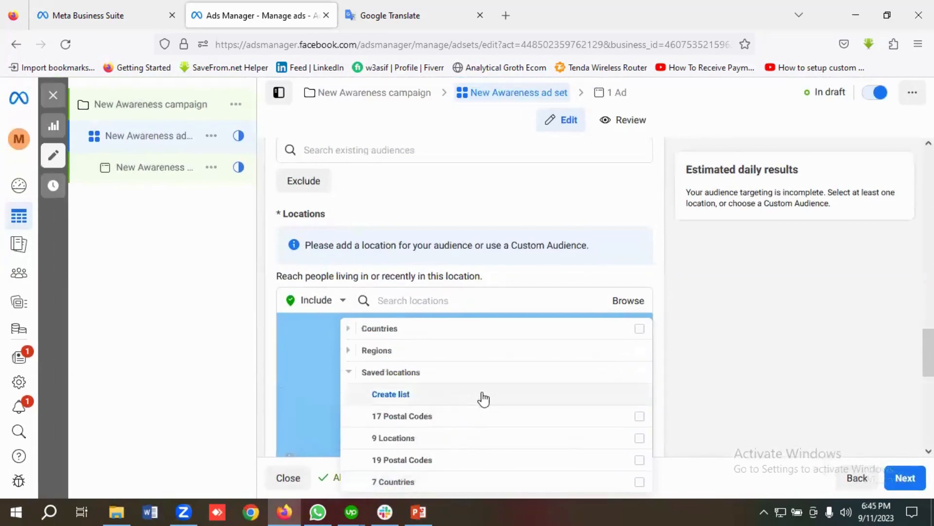
{"action": "left_click", "coordinate": [389, 399]}
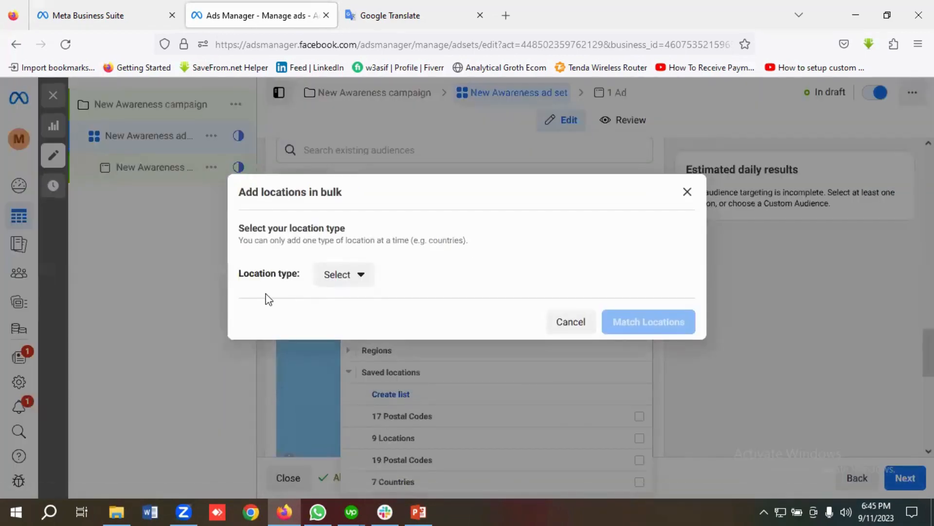
{"action": "left_click", "coordinate": [349, 283]}
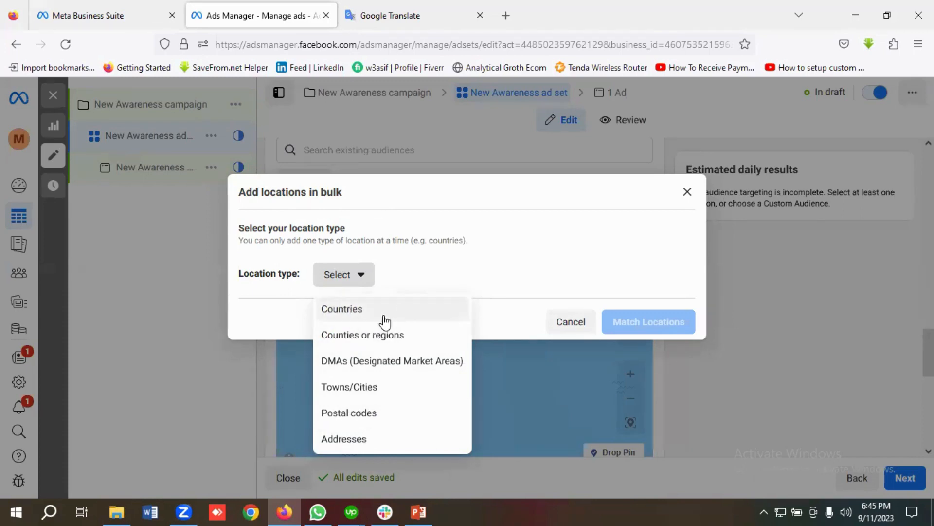
Step: Enter countries like India, Pakistan and Nepal one per line and match them: 12 matched, 1 error
{"action": "left_click", "coordinate": [343, 314]}
{"action": "left_click", "coordinate": [330, 261]}
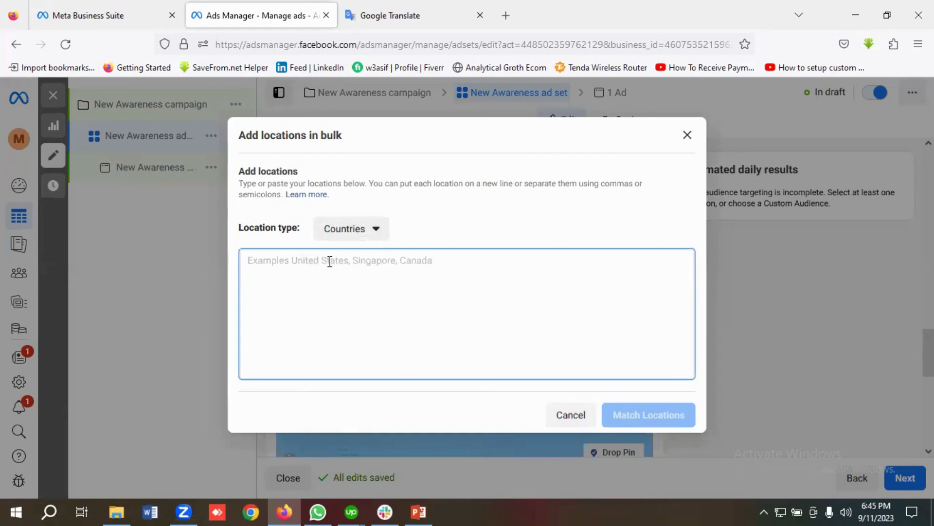
{"action": "type", "text": "Ind"}
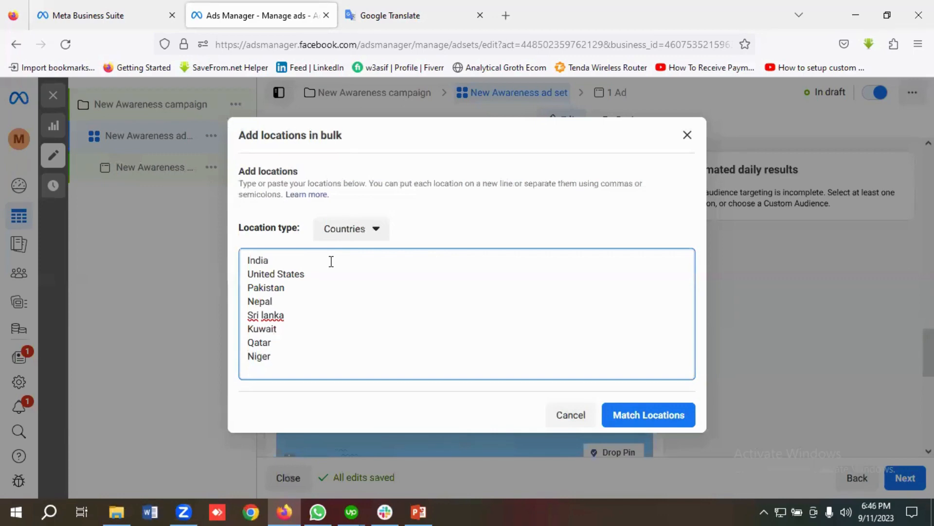
{"action": "type", "text": "ia"}
{"action": "key", "text": "Return"}
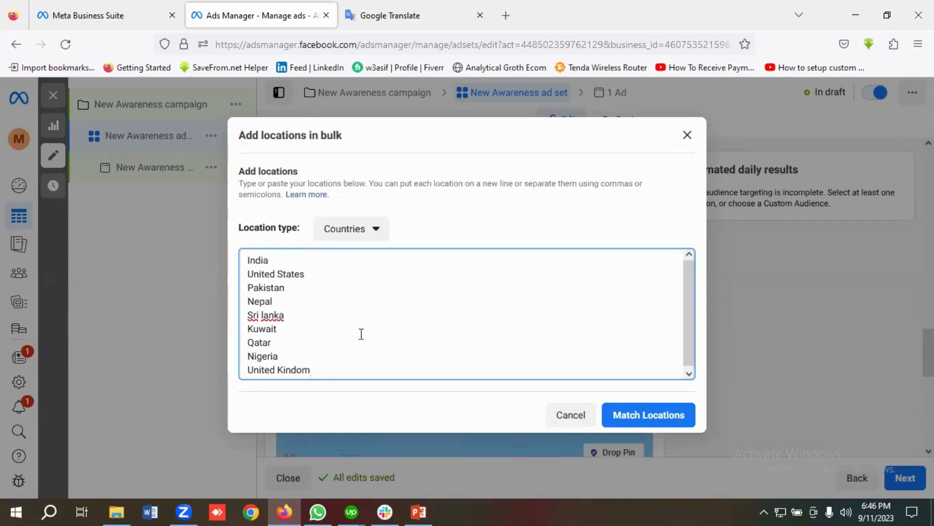
{"action": "left_click", "coordinate": [658, 419]}
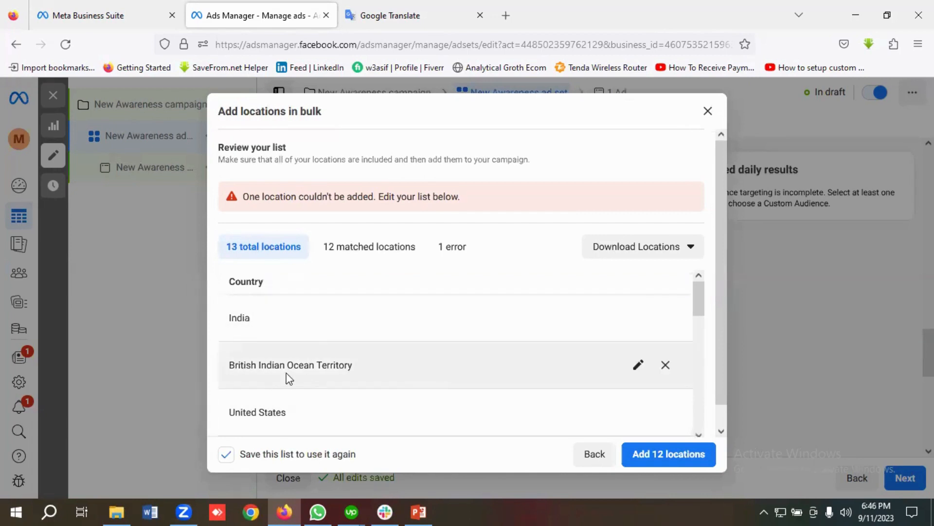
Step: Remove British Indian Ocean Territory, US Minor Outlying Islands, US Virgin Islands, Niger and 'United Kindom', then add 8 locations
{"action": "left_click", "coordinate": [665, 365]}
{"action": "scroll", "coordinate": [445, 355], "scroll_direction": "down", "scroll_amount": 1}
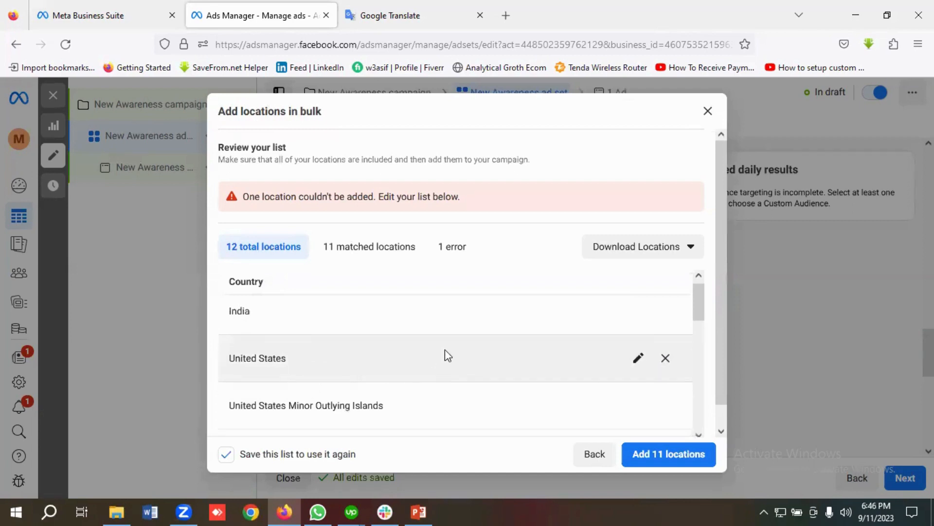
{"action": "left_click", "coordinate": [666, 358]}
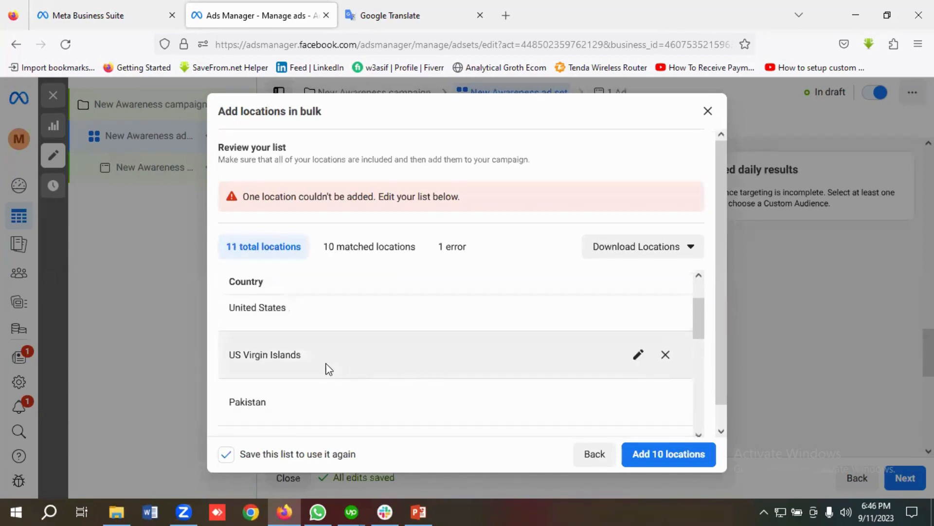
{"action": "left_click", "coordinate": [665, 358]}
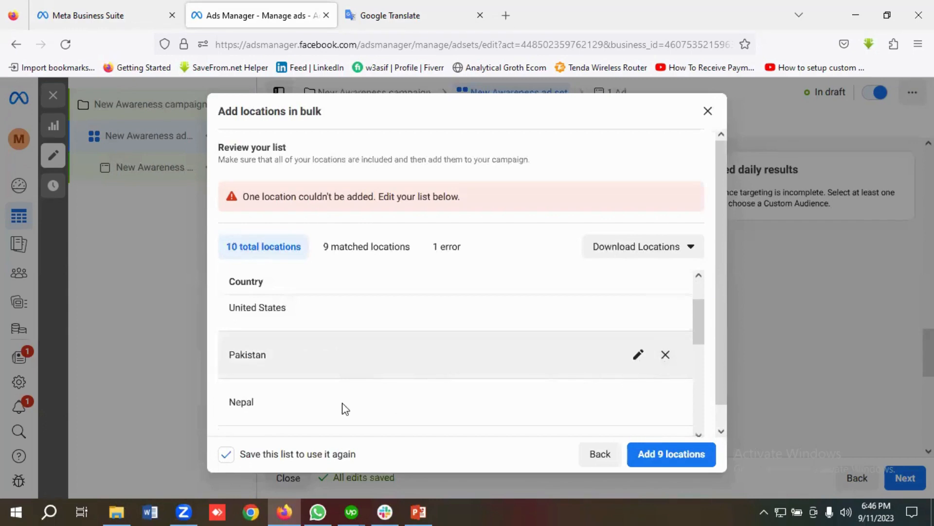
{"action": "scroll", "coordinate": [428, 385], "scroll_direction": "down", "scroll_amount": 1}
{"action": "scroll", "coordinate": [341, 384], "scroll_direction": "down", "scroll_amount": 3}
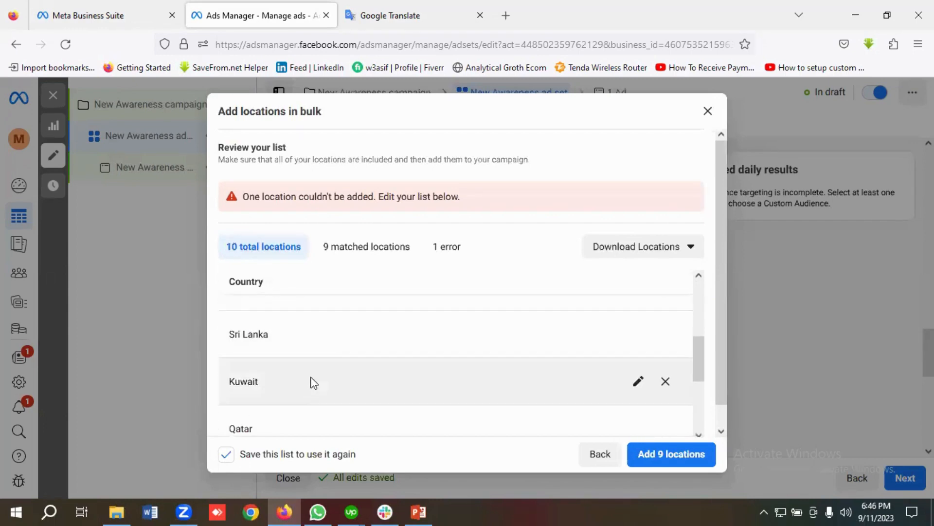
{"action": "scroll", "coordinate": [372, 374], "scroll_direction": "down", "scroll_amount": 1}
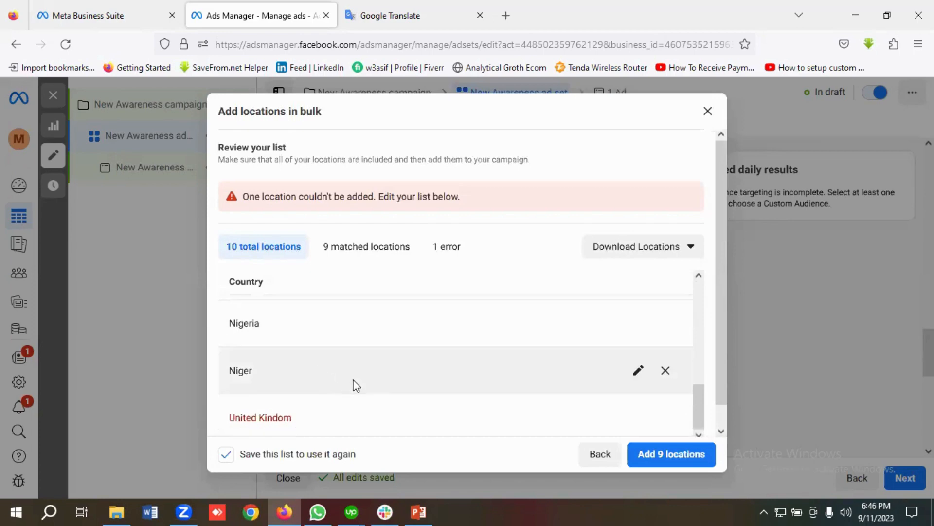
{"action": "left_click", "coordinate": [665, 371]}
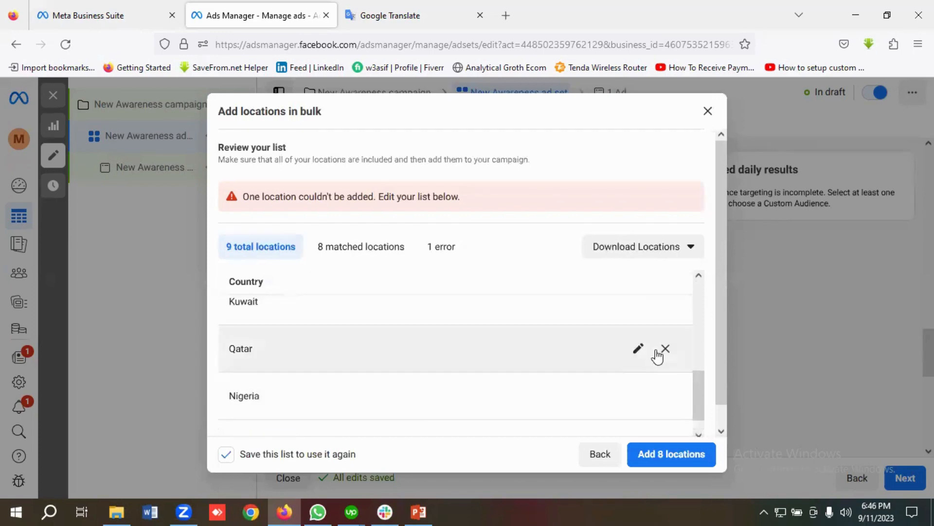
{"action": "scroll", "coordinate": [581, 380], "scroll_direction": "down", "scroll_amount": 1}
{"action": "scroll", "coordinate": [623, 411], "scroll_direction": "down", "scroll_amount": 1}
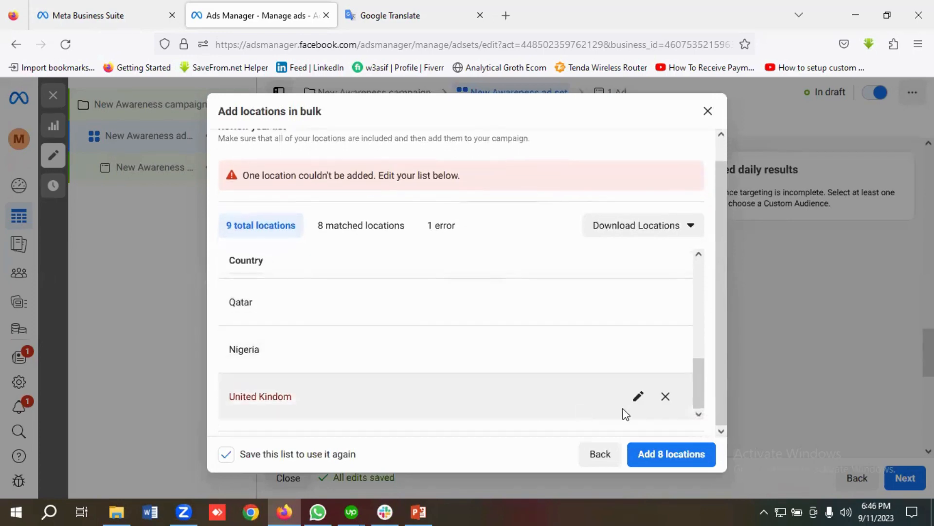
{"action": "left_click", "coordinate": [665, 396]}
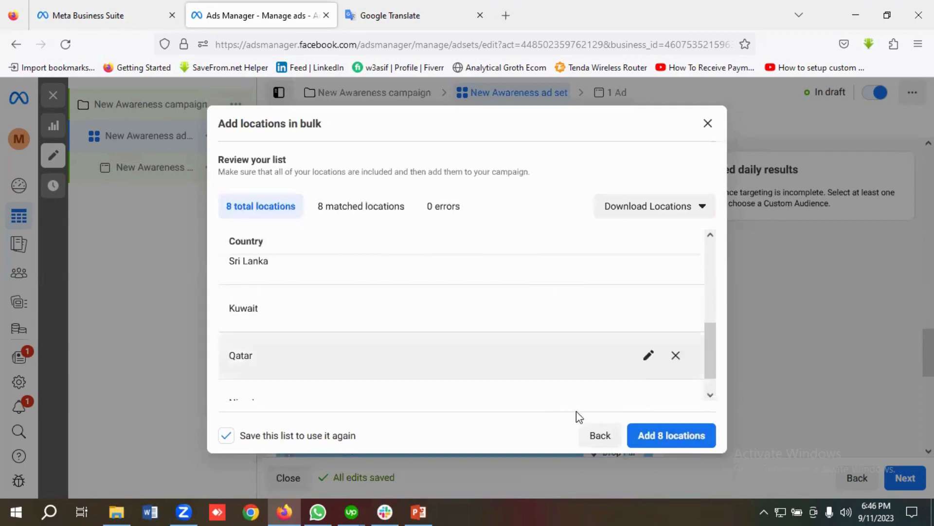
{"action": "left_click", "coordinate": [674, 442]}
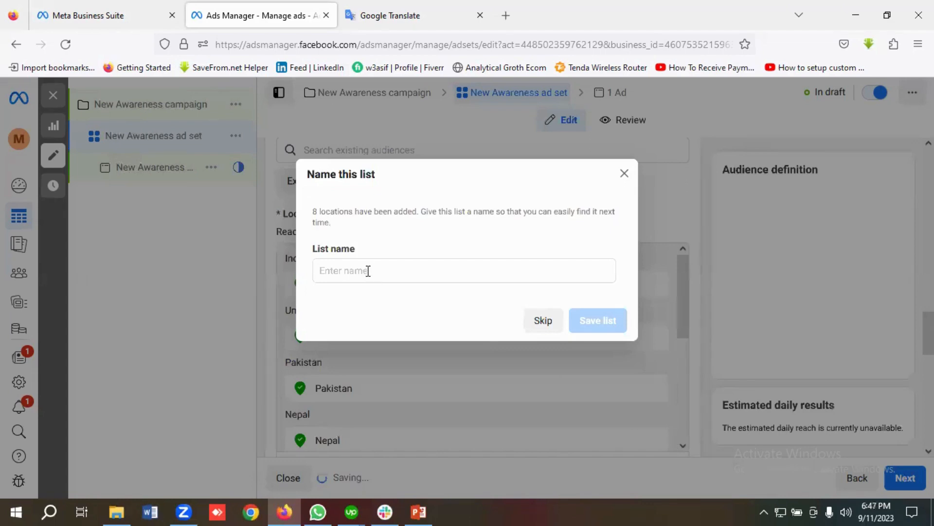
Step: Save the bulk list as '8 countries', then untick it from the targeting
{"action": "left_click", "coordinate": [368, 270]}
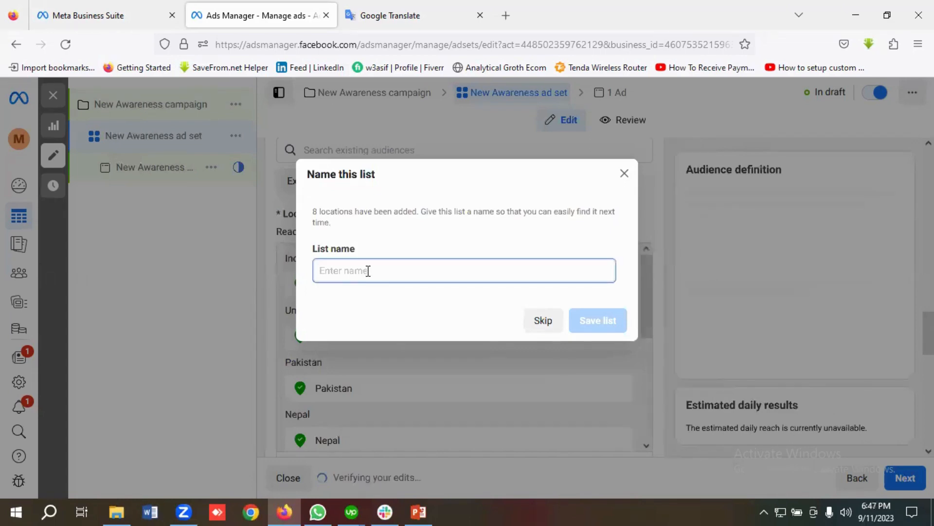
{"action": "type", "text": "8 count"}
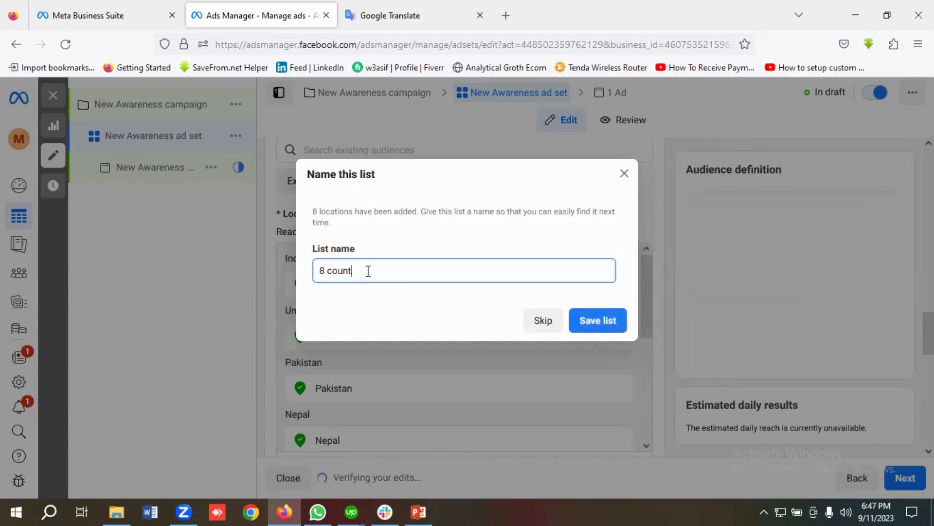
{"action": "type", "text": "ries"}
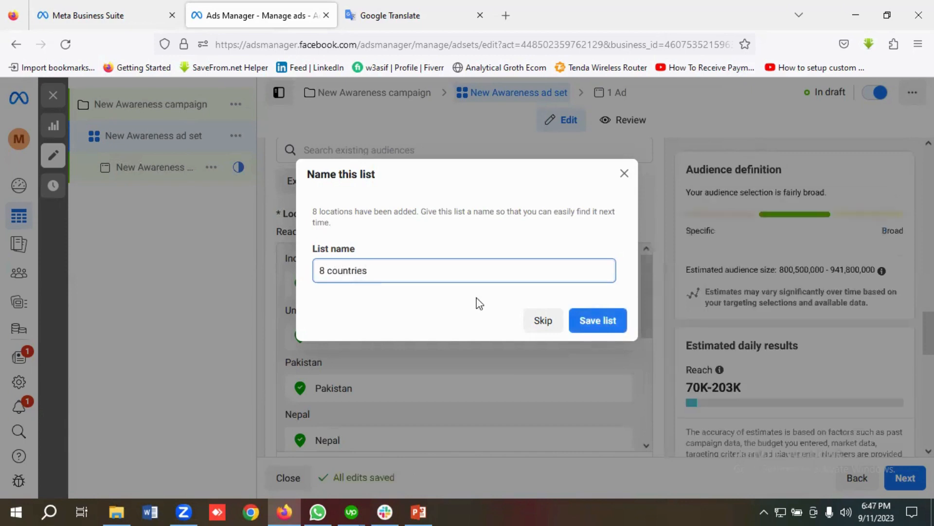
{"action": "left_click", "coordinate": [590, 330]}
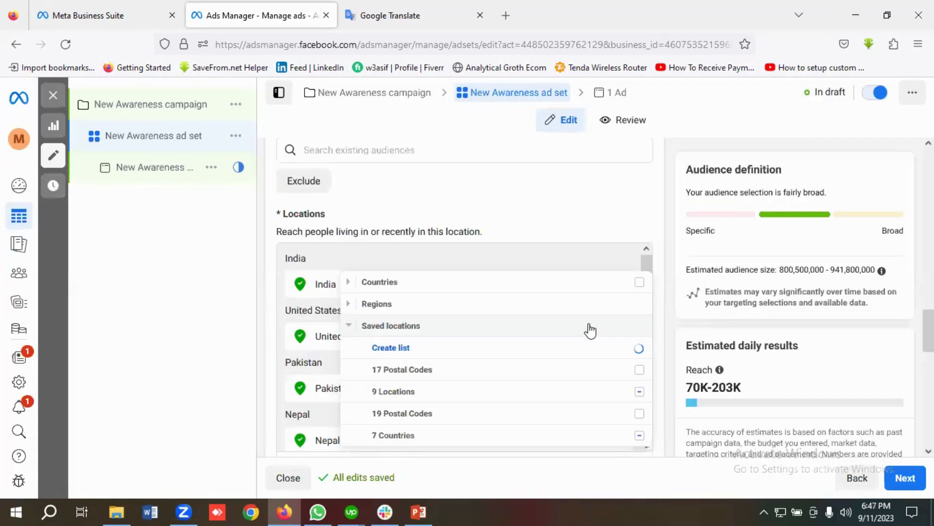
{"action": "scroll", "coordinate": [396, 367], "scroll_direction": "down", "scroll_amount": 1}
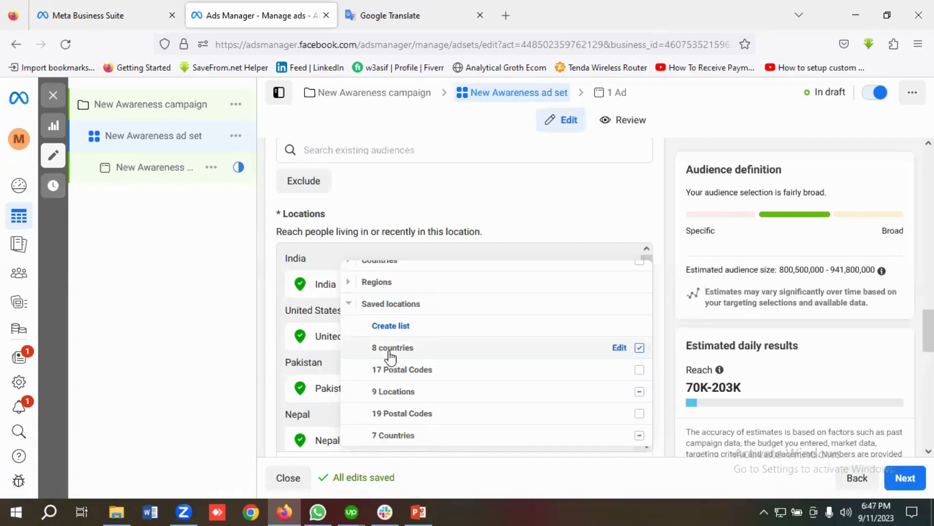
{"action": "left_click", "coordinate": [389, 354]}
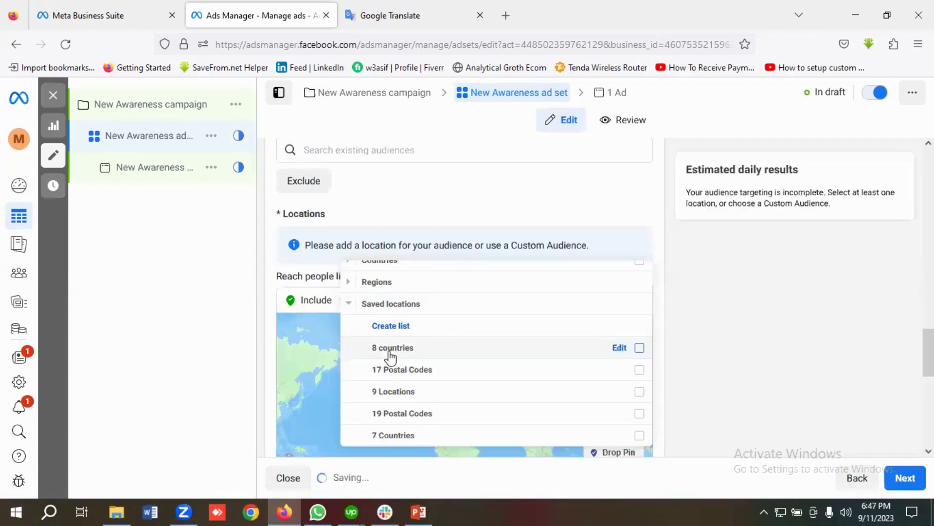
{"action": "left_click", "coordinate": [256, 296]}
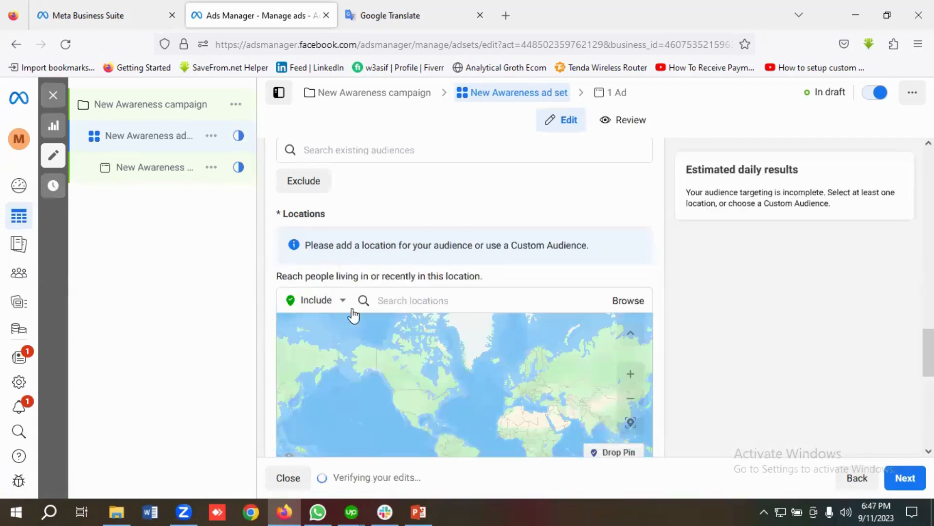
Step: Re-apply the saved '8 countries' list from Browse > Saved locations as the ad set's location
{"action": "scroll", "coordinate": [359, 309], "scroll_direction": "down", "scroll_amount": 3}
{"action": "scroll", "coordinate": [371, 316], "scroll_direction": "up", "scroll_amount": 6}
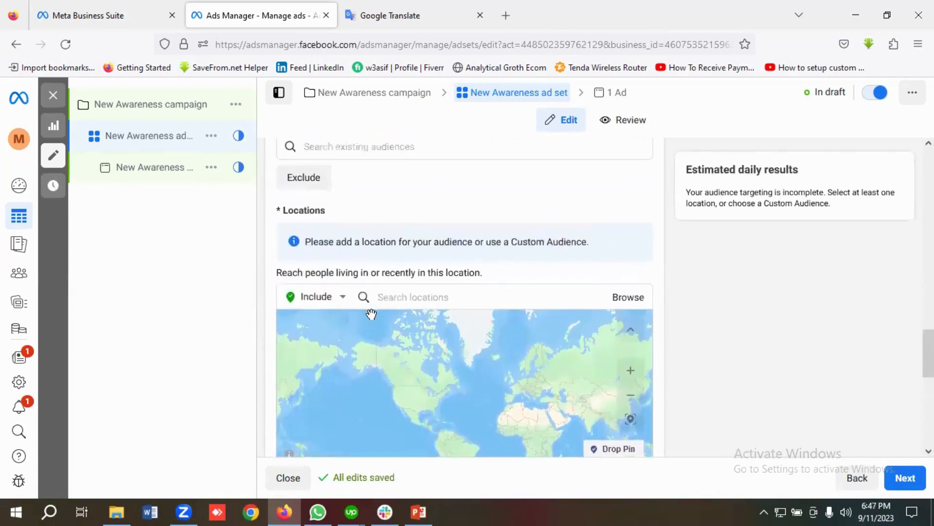
{"action": "scroll", "coordinate": [420, 321], "scroll_direction": "down", "scroll_amount": 1}
{"action": "left_click", "coordinate": [406, 358]}
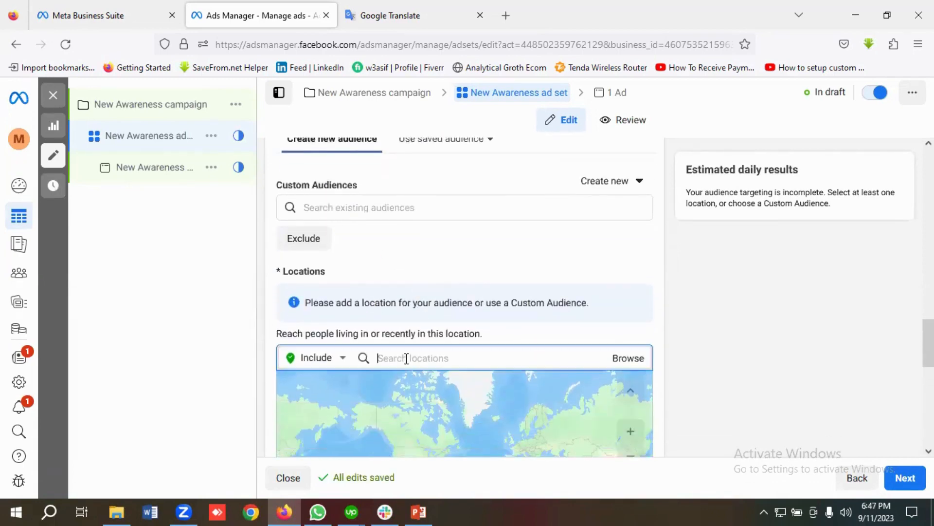
{"action": "left_click", "coordinate": [624, 358]}
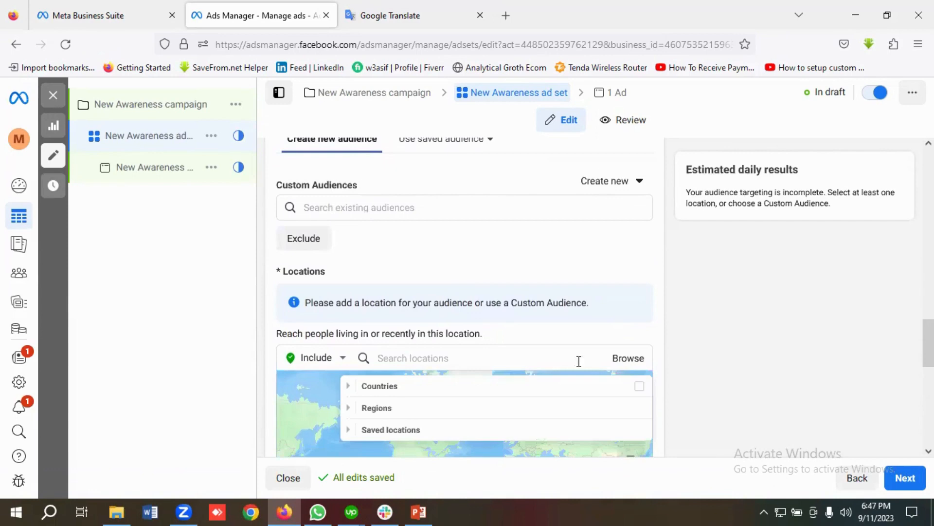
{"action": "left_click", "coordinate": [400, 428]}
{"action": "scroll", "coordinate": [410, 410], "scroll_direction": "down", "scroll_amount": 1}
{"action": "mouse_move", "coordinate": [406, 469]}
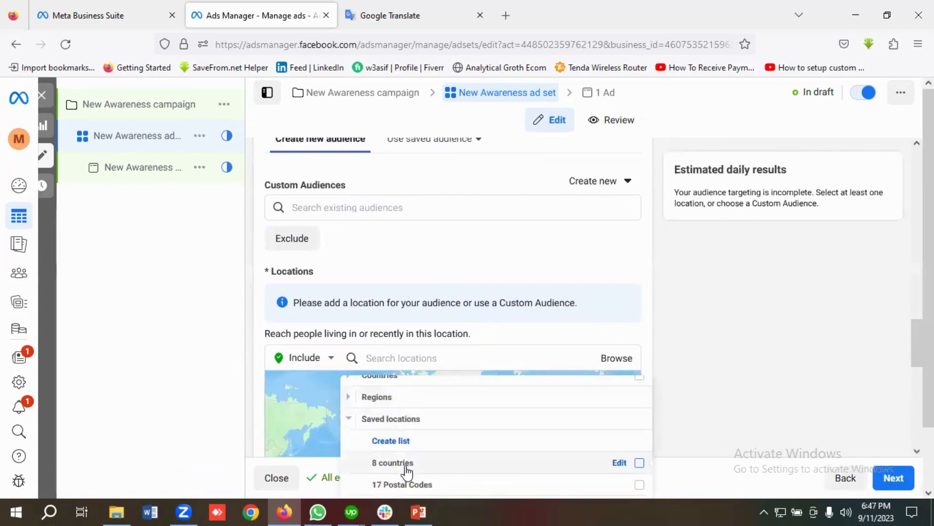
{"action": "left_click", "coordinate": [638, 462]}
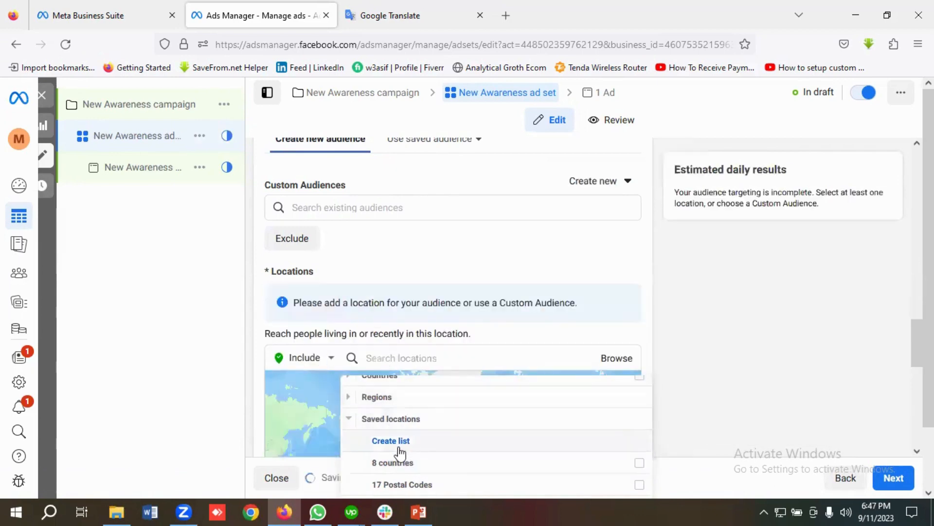
{"action": "left_click", "coordinate": [639, 463]}
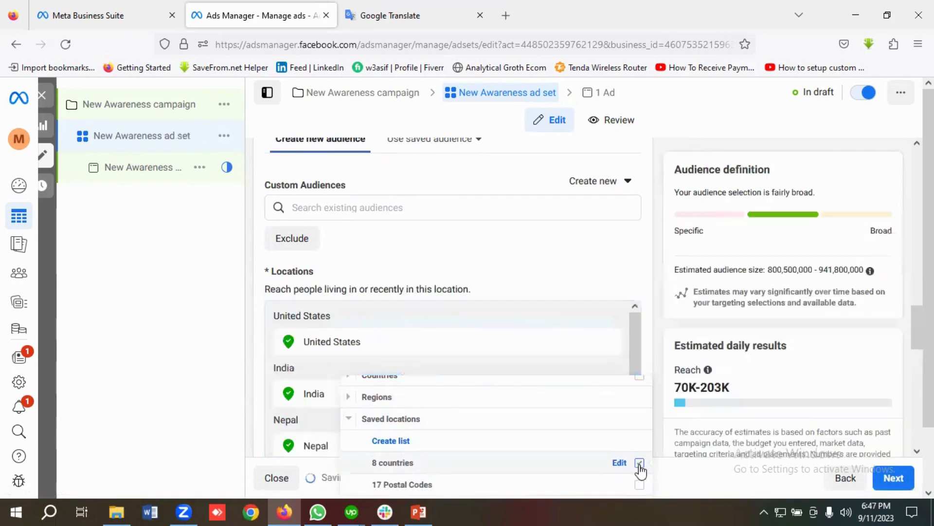
{"action": "left_click", "coordinate": [250, 339]}
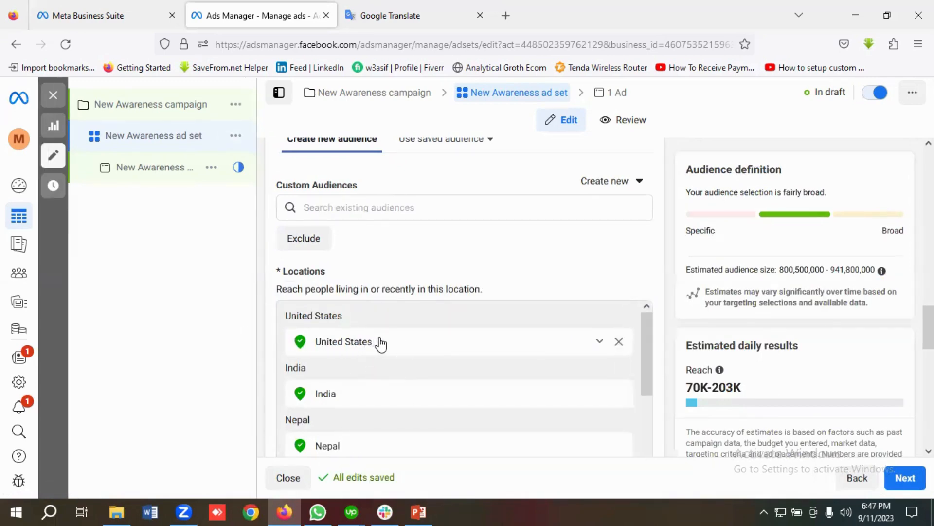
Step: Create a new saved location list with Postal codes as the location type
{"action": "scroll", "coordinate": [390, 356], "scroll_direction": "down", "scroll_amount": 1}
{"action": "scroll", "coordinate": [404, 356], "scroll_direction": "up", "scroll_amount": 1}
{"action": "scroll", "coordinate": [442, 356], "scroll_direction": "down", "scroll_amount": 4}
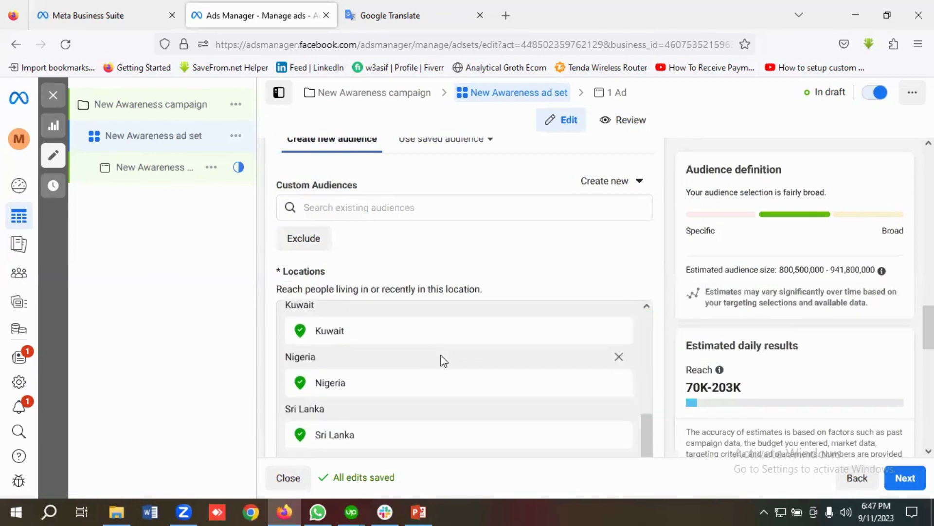
{"action": "scroll", "coordinate": [426, 360], "scroll_direction": "down", "scroll_amount": 3}
{"action": "scroll", "coordinate": [423, 354], "scroll_direction": "down", "scroll_amount": 3}
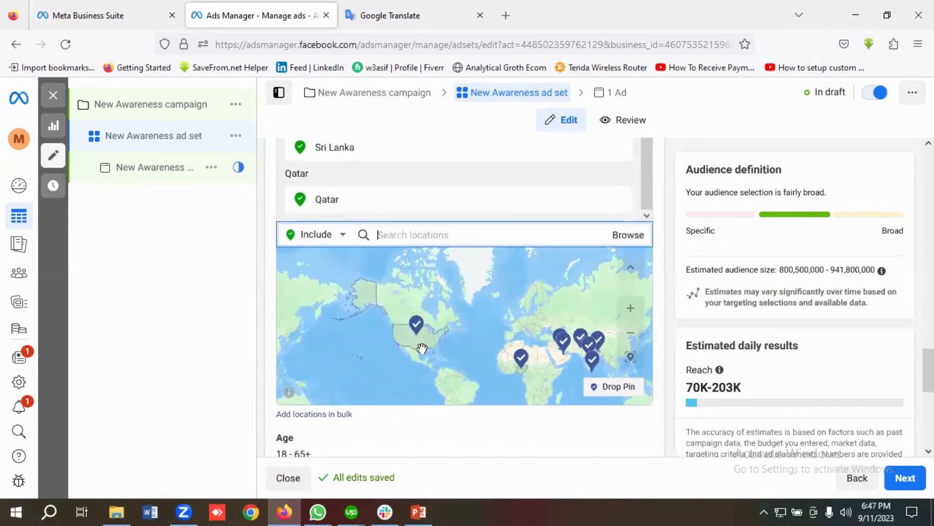
{"action": "scroll", "coordinate": [518, 298], "scroll_direction": "up", "scroll_amount": 5}
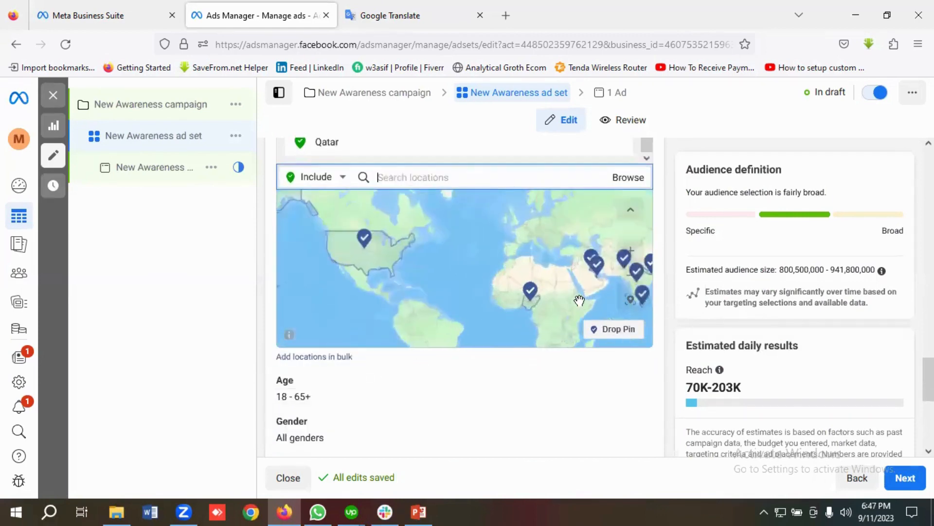
{"action": "scroll", "coordinate": [403, 206], "scroll_direction": "up", "scroll_amount": 2}
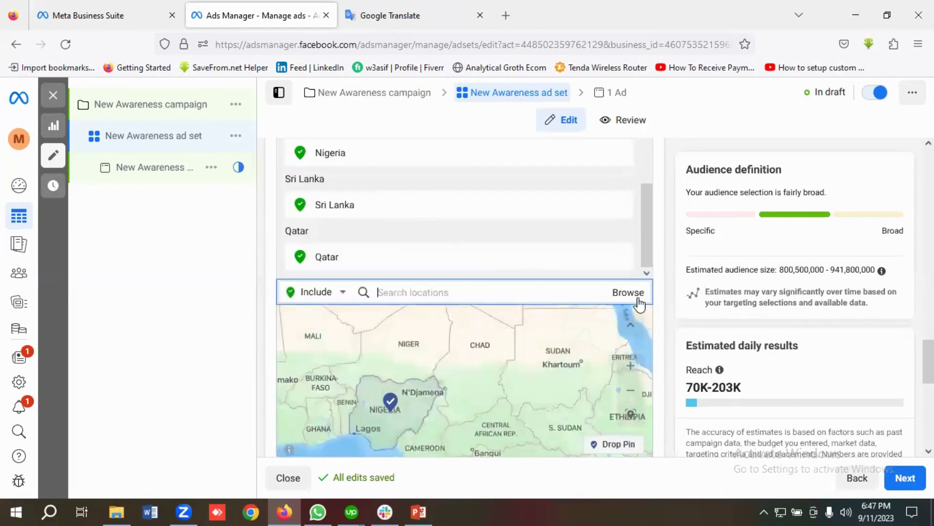
{"action": "left_click", "coordinate": [630, 295]}
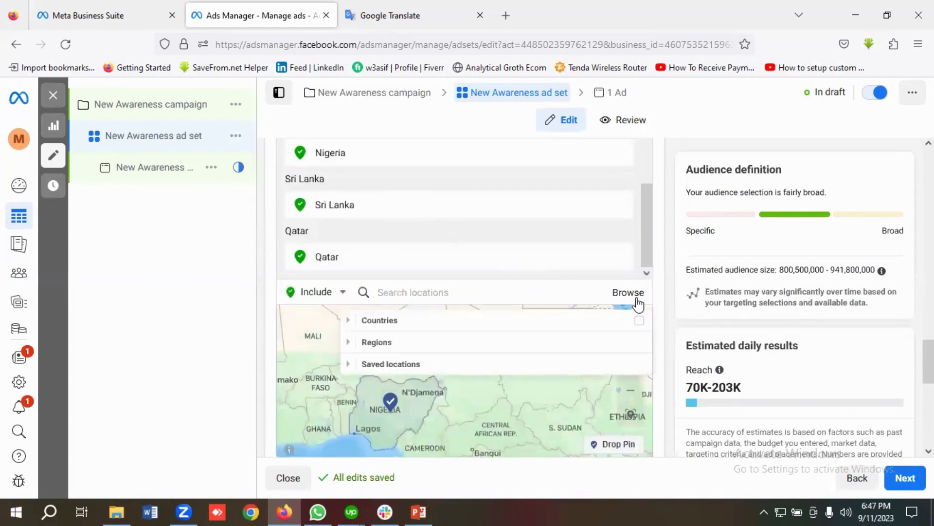
{"action": "left_click", "coordinate": [391, 369]}
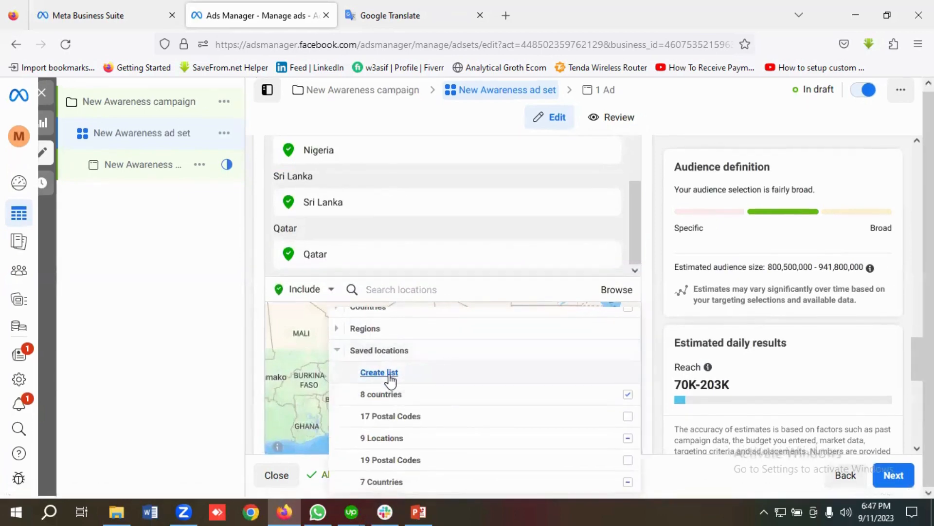
{"action": "left_click", "coordinate": [390, 373]}
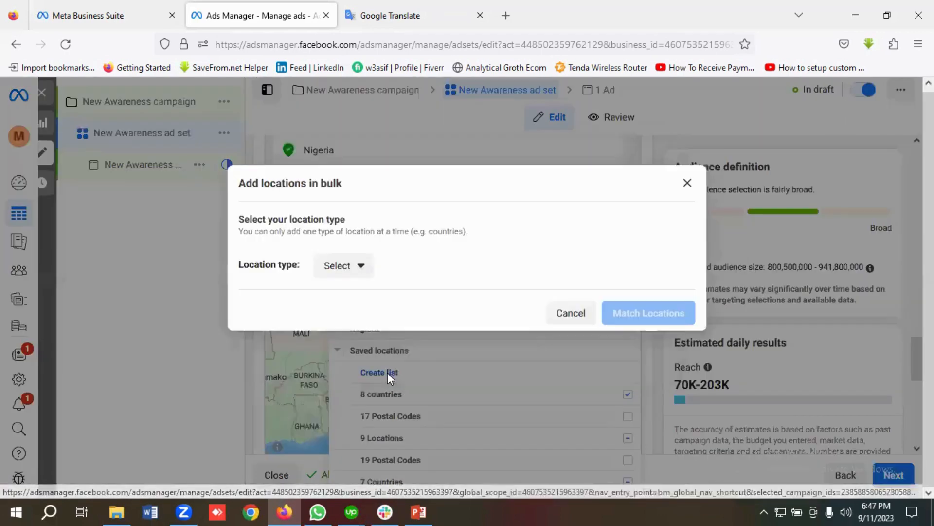
{"action": "left_click", "coordinate": [343, 276]}
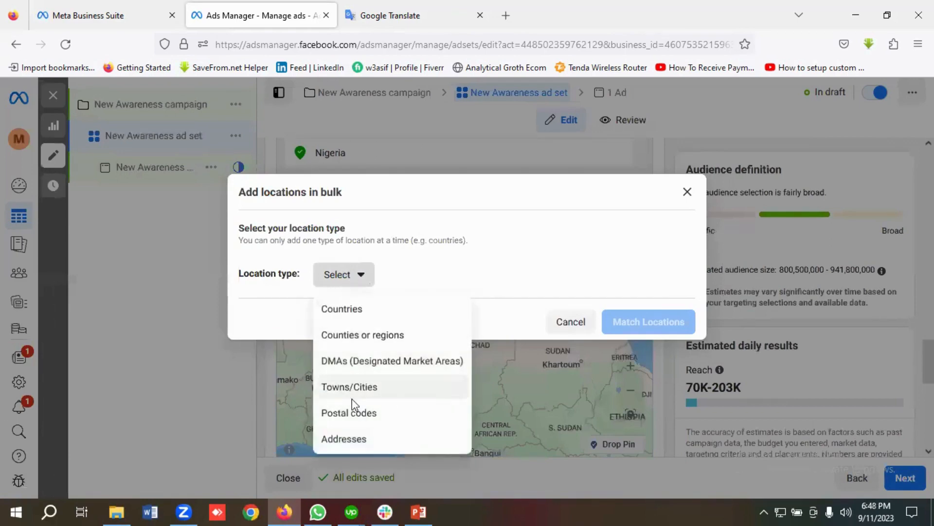
{"action": "left_click", "coordinate": [367, 421]}
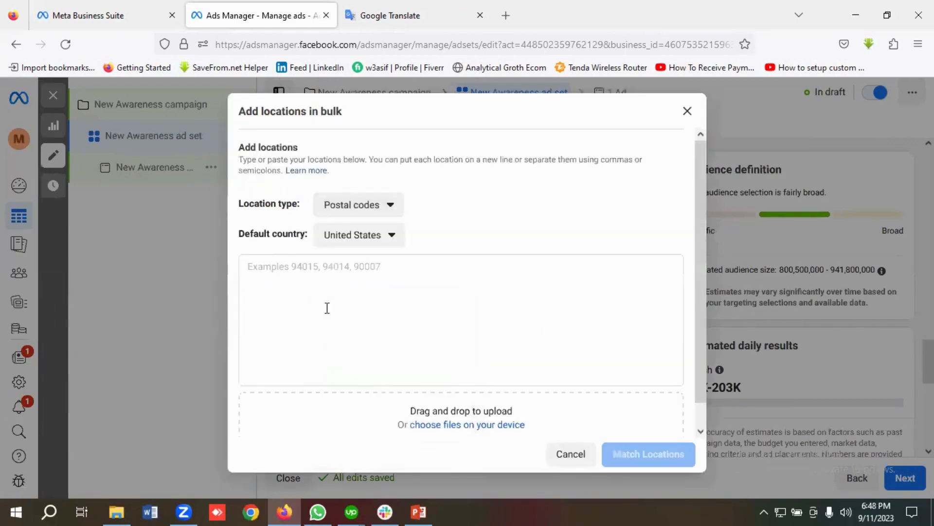
Step: Copy the postal code list (35004, 35005, 35007…) from Google Translate back toward Ads Manager
{"action": "left_click", "coordinate": [308, 274]}
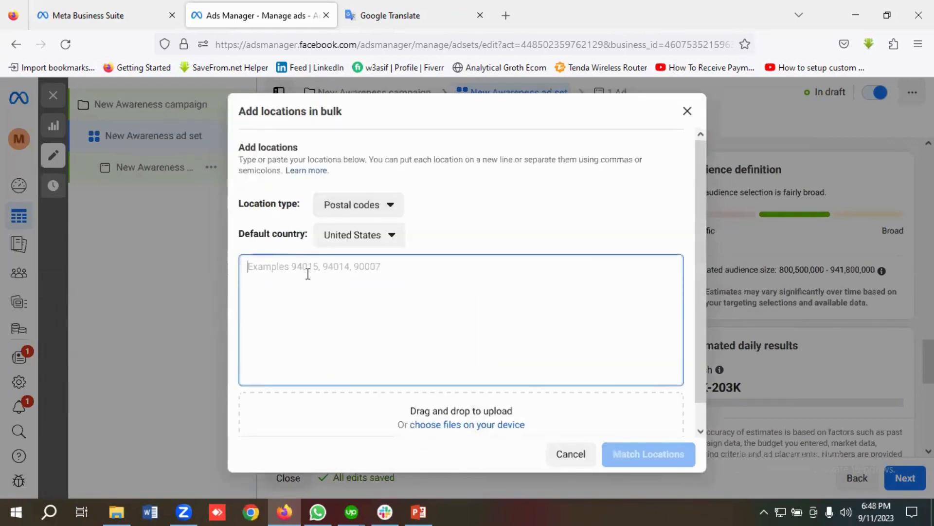
{"action": "left_click", "coordinate": [418, 6]}
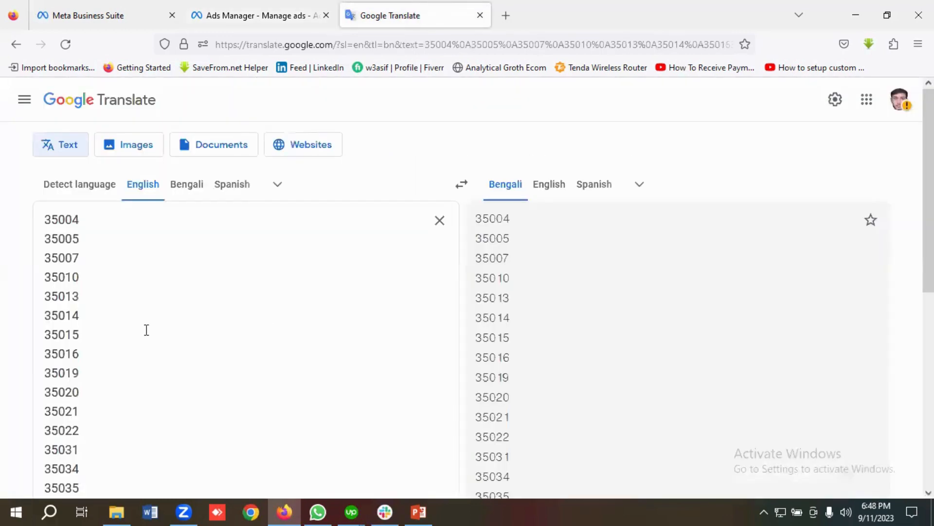
{"action": "key", "text": "ctrl+a"}
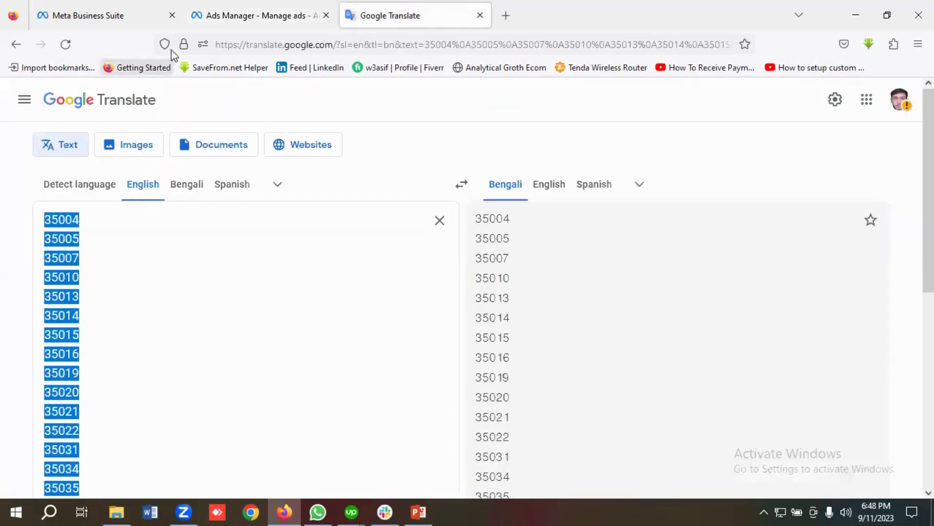
{"action": "left_click", "coordinate": [235, 15]}
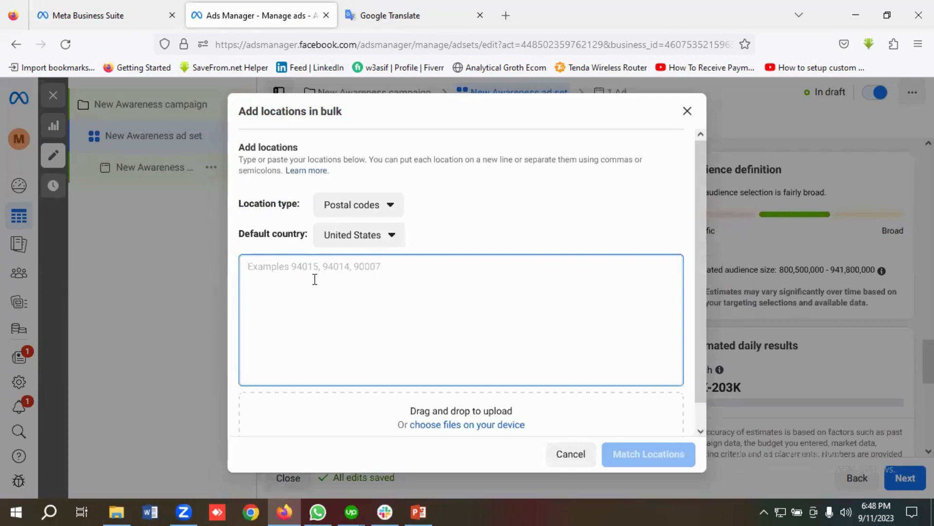
Step: Paste the postal codes, delete 35042–35044, then match and add the 16 locations ending at 35040
{"action": "key", "text": "ctrl+v"}
{"action": "left_click_drag", "start_coordinate": [287, 375], "coordinate": [252, 344]}
{"action": "key", "text": "BackSpace"}
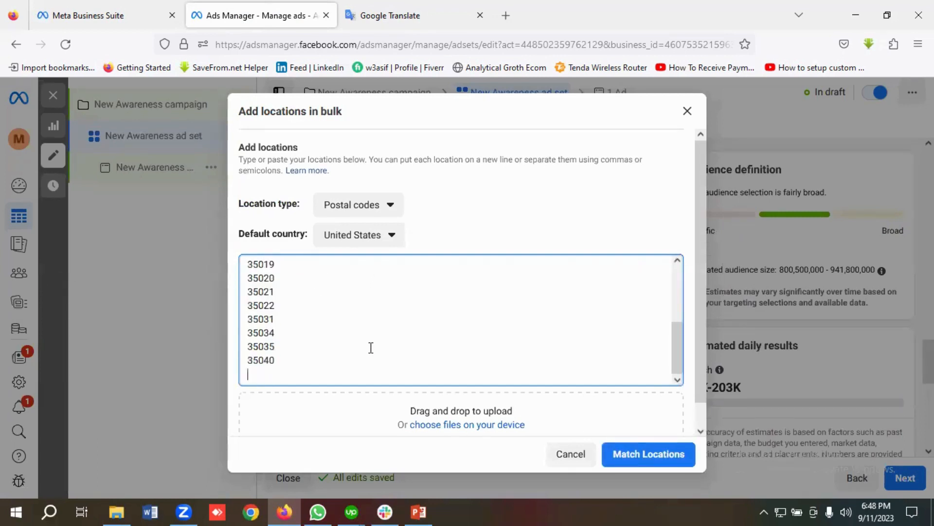
{"action": "left_click", "coordinate": [646, 458]}
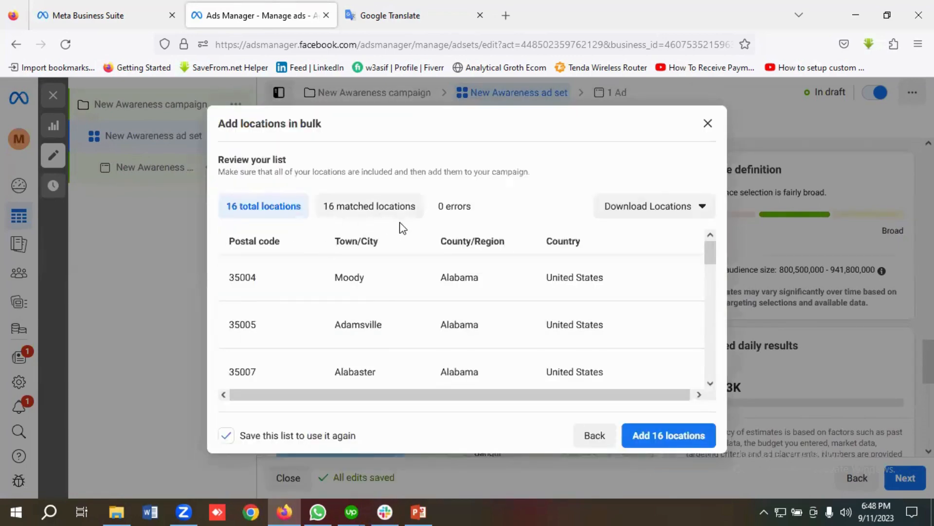
{"action": "left_click", "coordinate": [669, 436]}
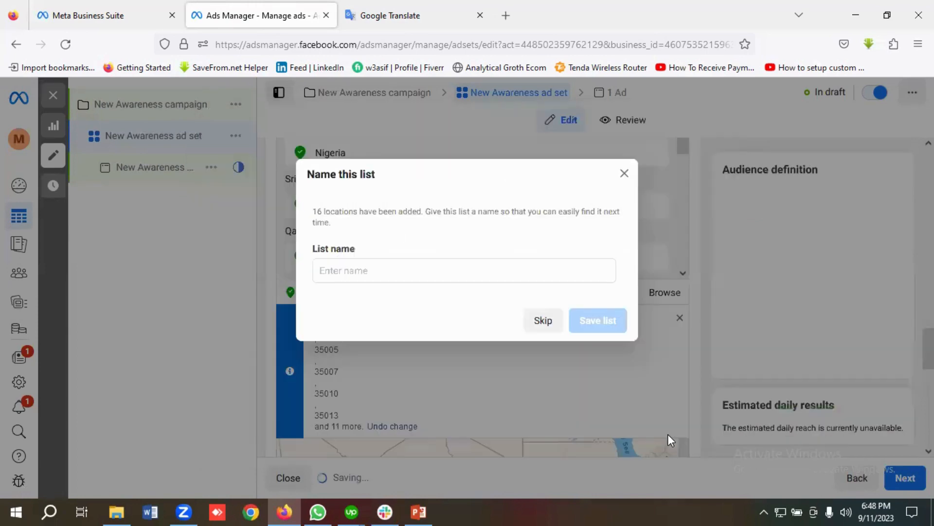
Step: Name the list '16 Postal Codes', save it, and close the Saved locations dropdown
{"action": "left_click", "coordinate": [365, 272]}
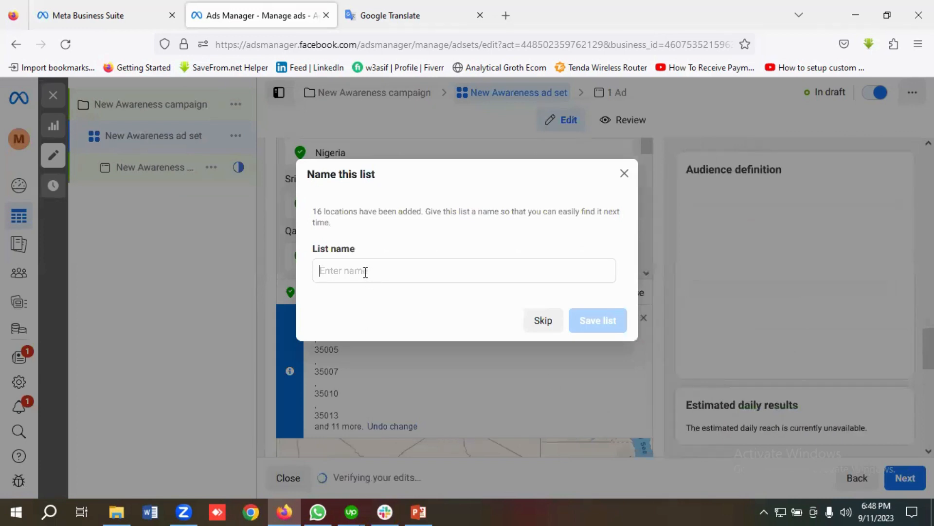
{"action": "type", "text": "16 Postal Codes"}
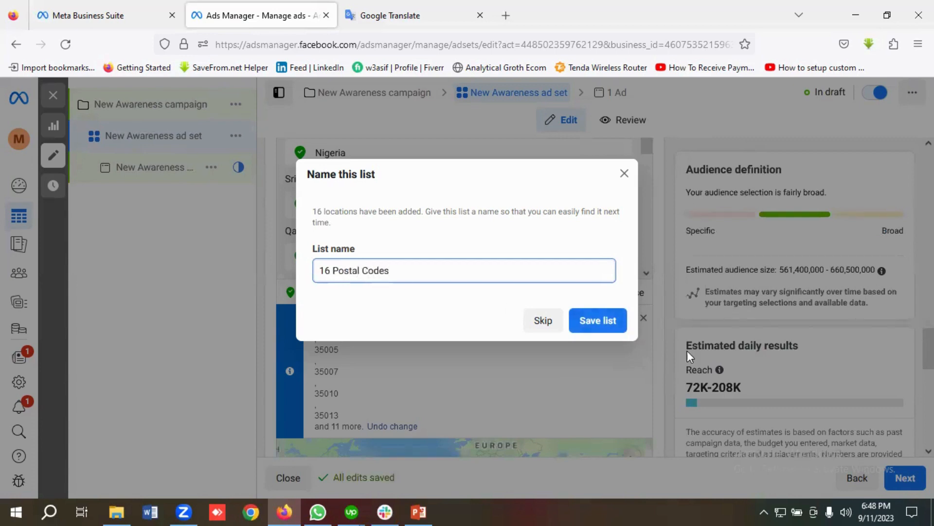
{"action": "left_click", "coordinate": [597, 321]}
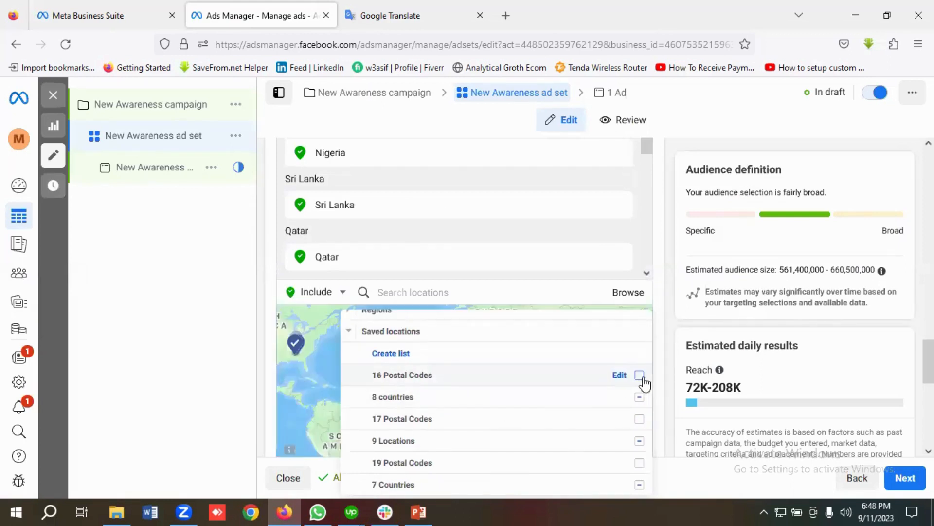
{"action": "mouse_move", "coordinate": [643, 382]}
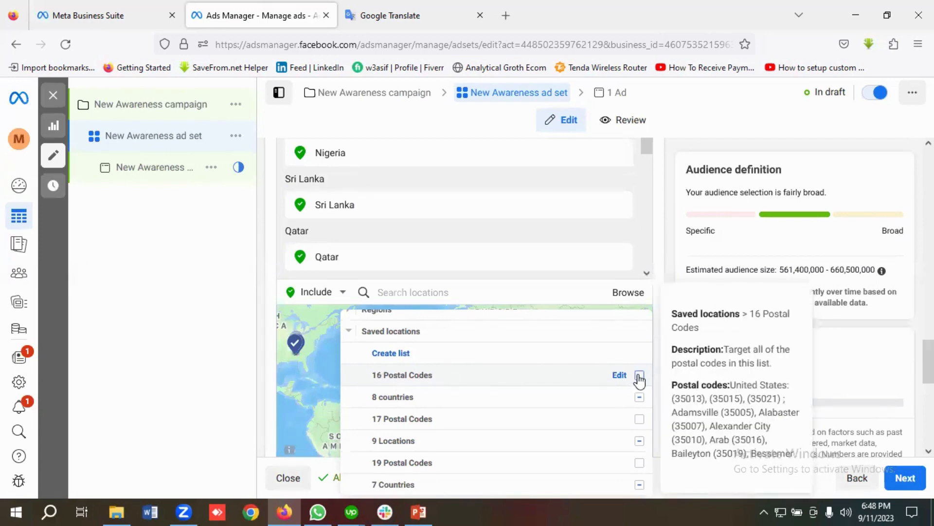
{"action": "left_click", "coordinate": [256, 333]}
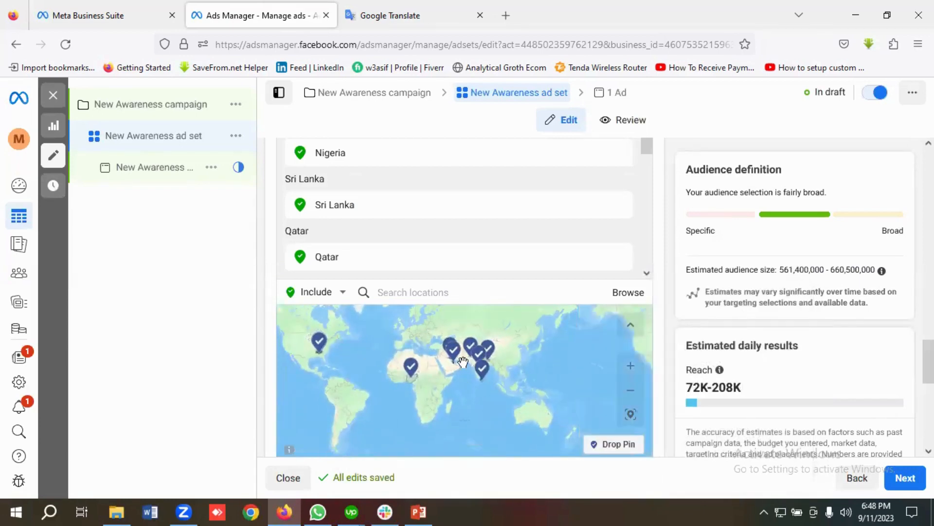
Step: Re-apply the saved '8 countries' list from Saved locations and dismiss the location-change notice
{"action": "scroll", "coordinate": [319, 371], "scroll_direction": "down", "scroll_amount": 3}
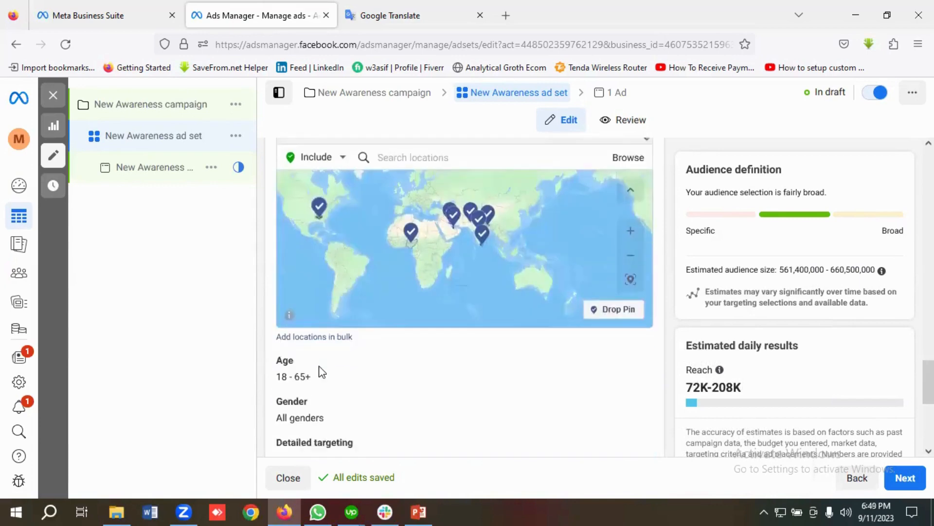
{"action": "scroll", "coordinate": [320, 371], "scroll_direction": "up", "scroll_amount": 3}
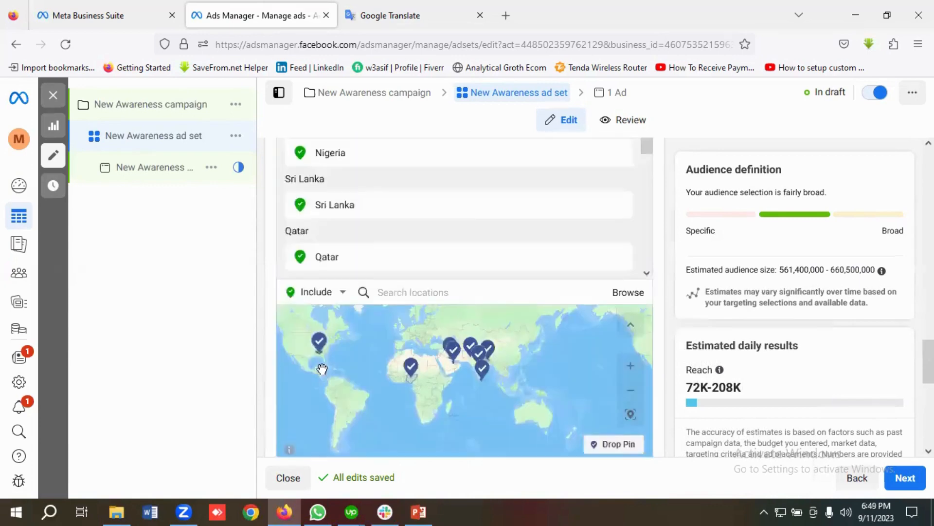
{"action": "left_click", "coordinate": [620, 294]}
{"action": "left_click", "coordinate": [419, 365]}
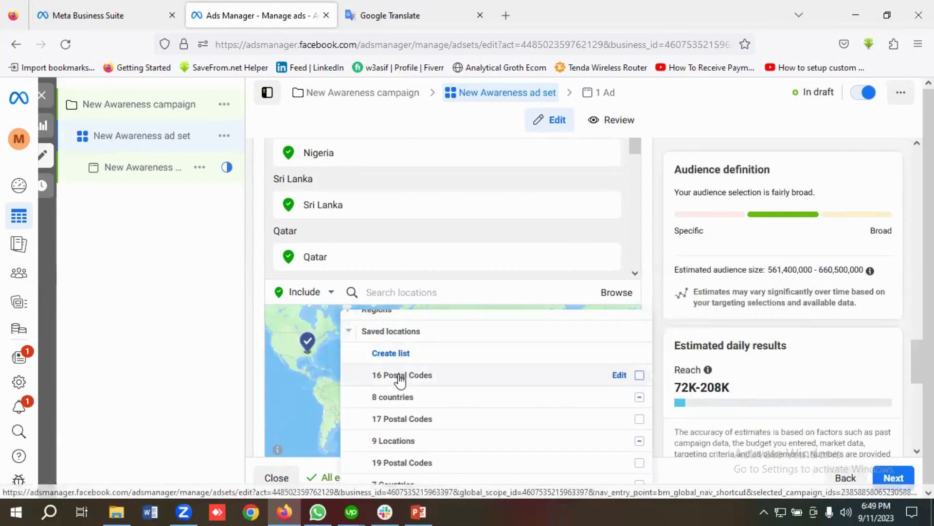
{"action": "mouse_move", "coordinate": [398, 374]}
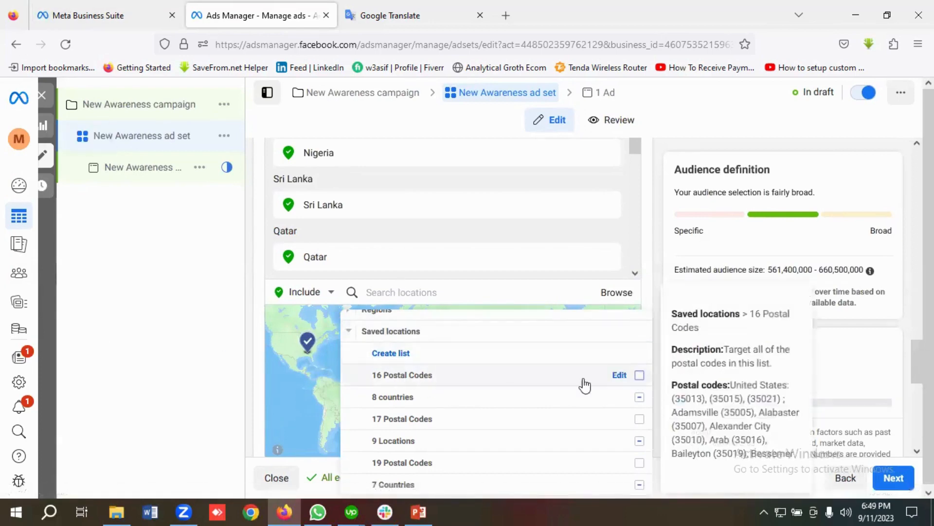
{"action": "left_click", "coordinate": [639, 398]}
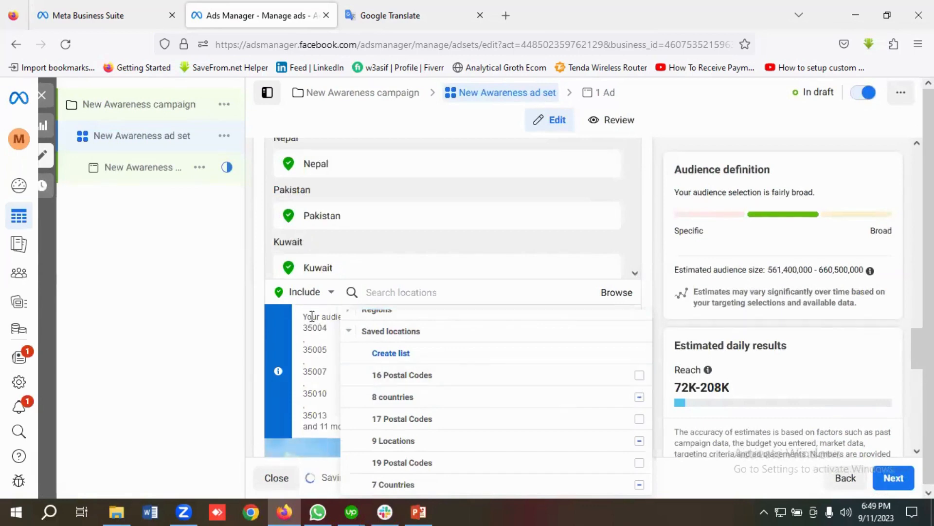
{"action": "left_click", "coordinate": [249, 308]}
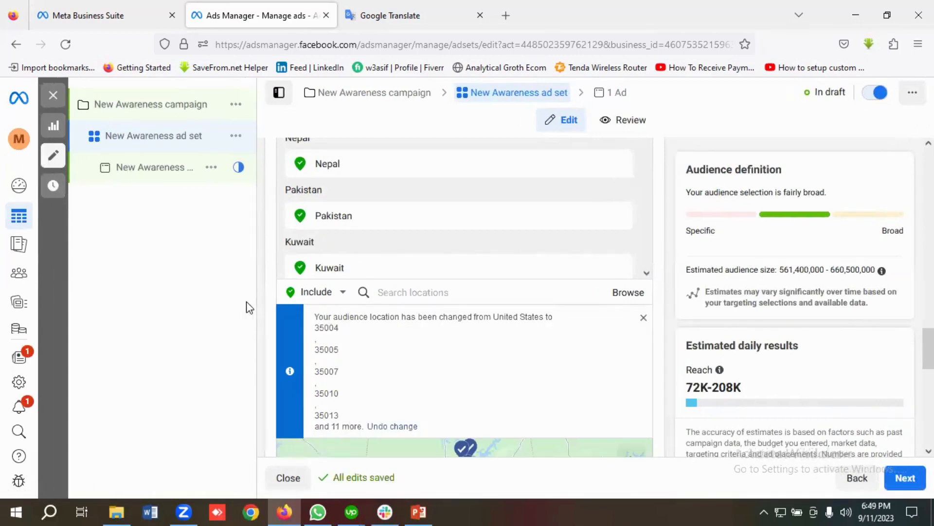
{"action": "left_click", "coordinate": [643, 318]}
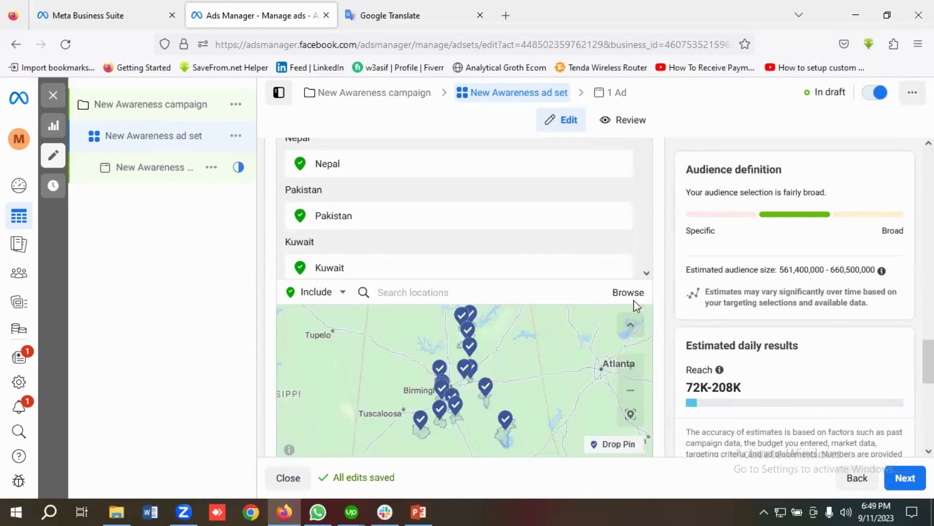
{"action": "scroll", "coordinate": [499, 269], "scroll_direction": "up", "scroll_amount": 5}
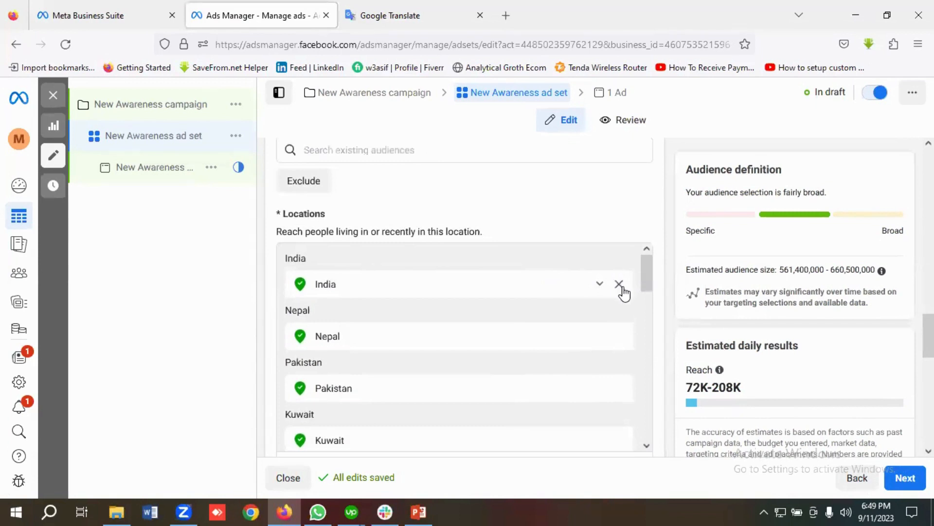
Step: Remove India, Nepal, Pakistan, Kuwait, Nigeria, Sri Lanka, Qatar and the United States postal-code group
{"action": "left_click", "coordinate": [622, 284]}
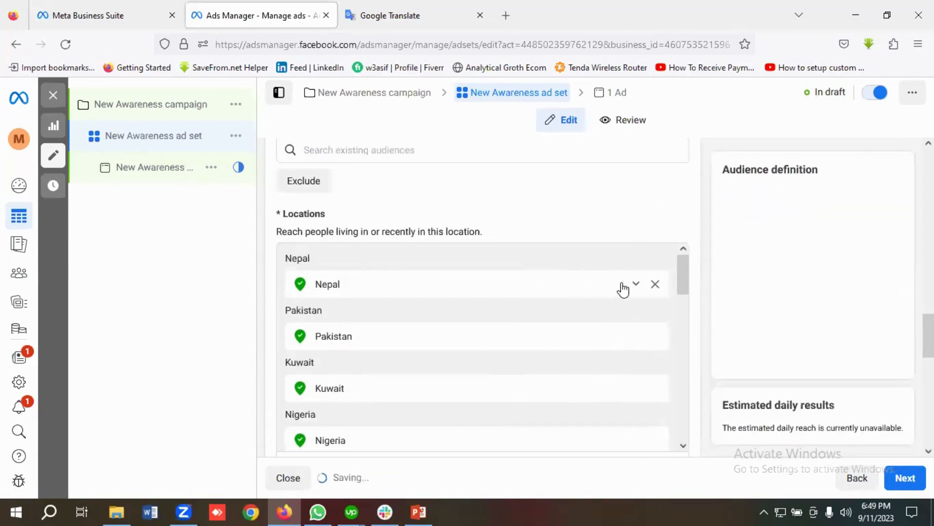
{"action": "left_click", "coordinate": [657, 286]}
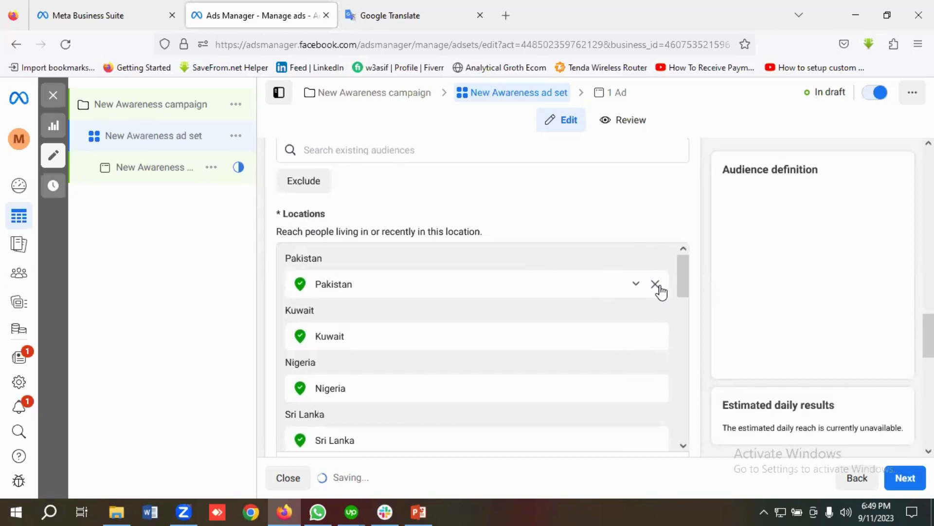
{"action": "left_click", "coordinate": [657, 287]}
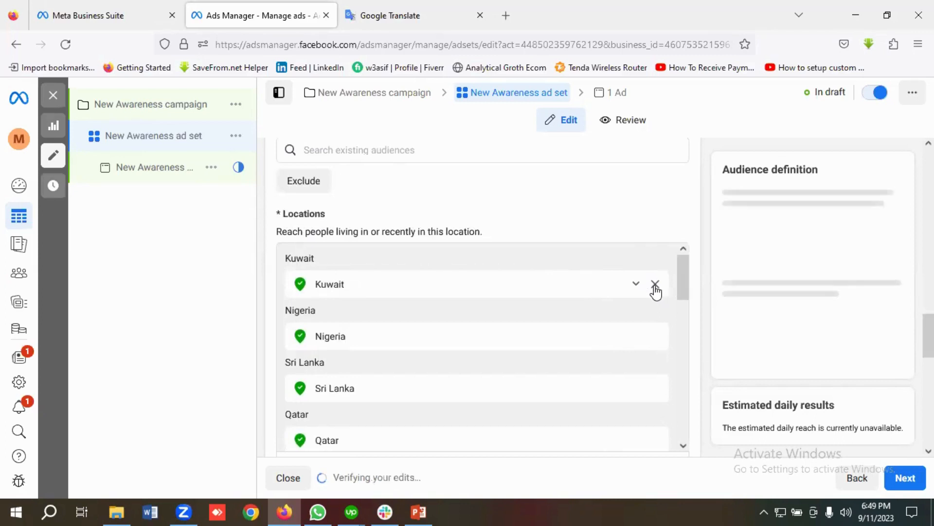
{"action": "left_click", "coordinate": [656, 286]}
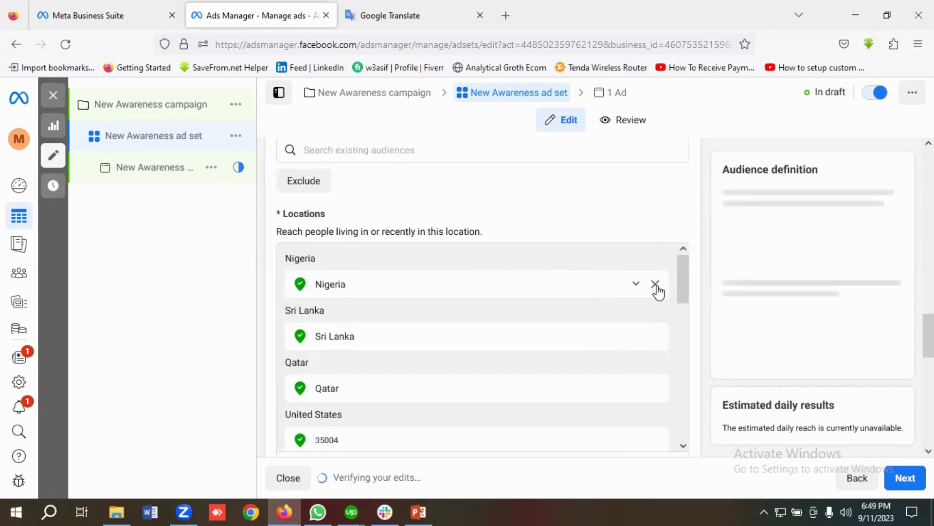
{"action": "left_click", "coordinate": [656, 286]}
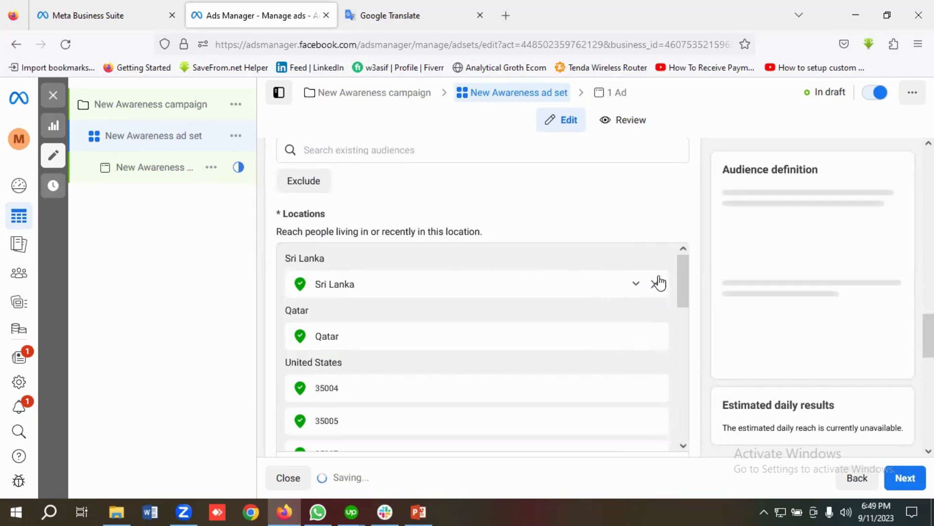
{"action": "left_click", "coordinate": [655, 285]}
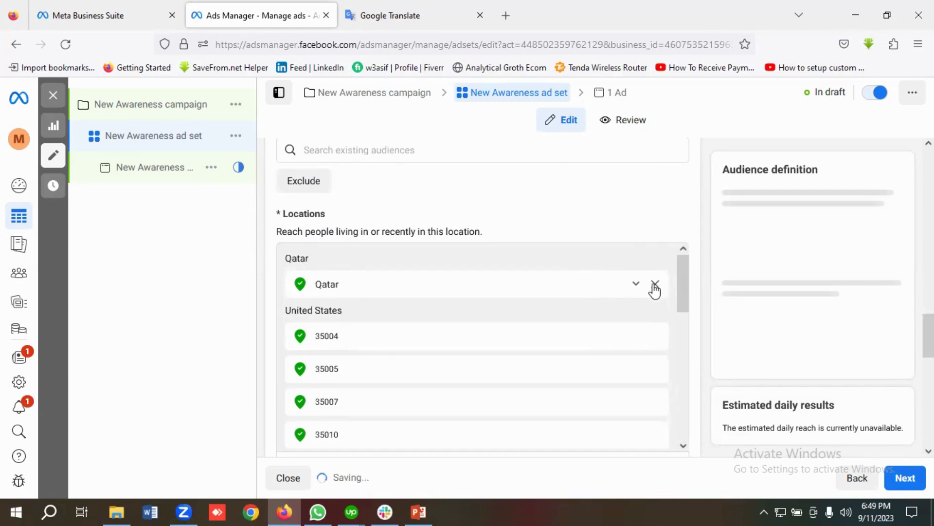
{"action": "left_click", "coordinate": [655, 285]}
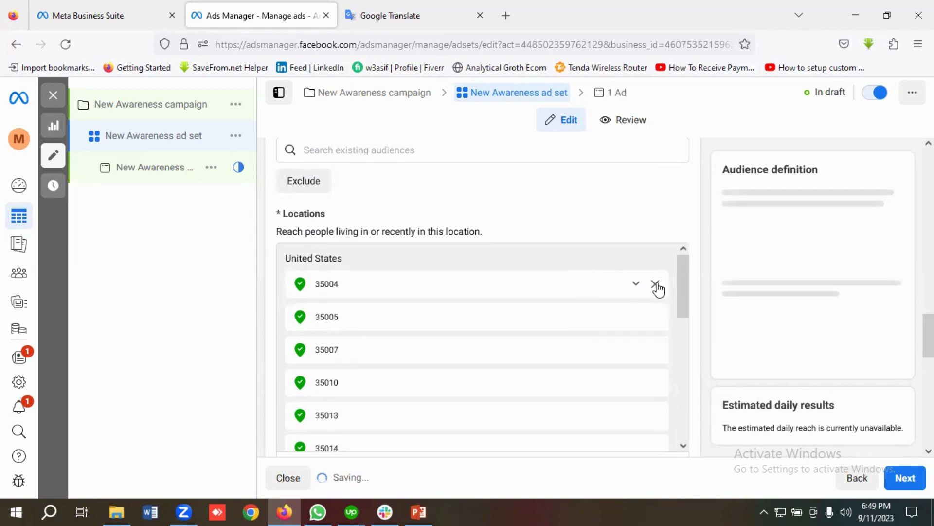
{"action": "left_click", "coordinate": [655, 285]}
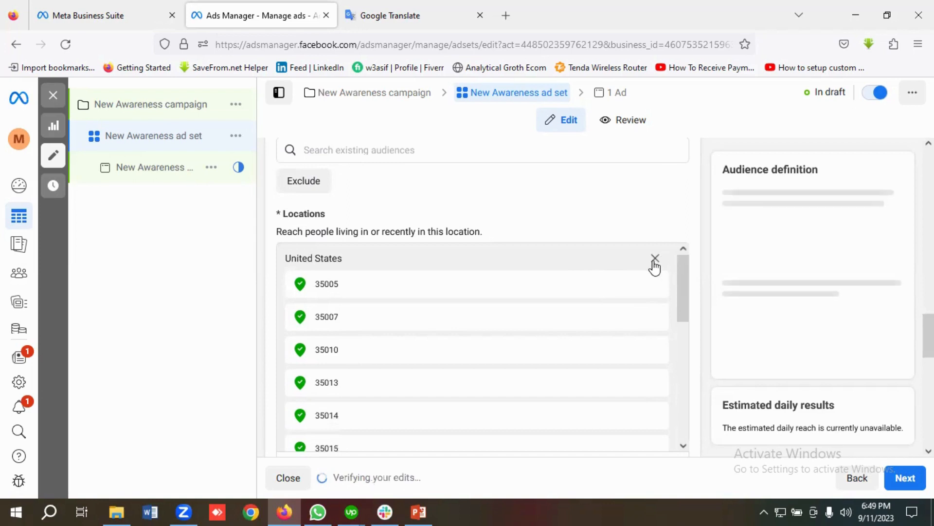
{"action": "left_click", "coordinate": [655, 260]}
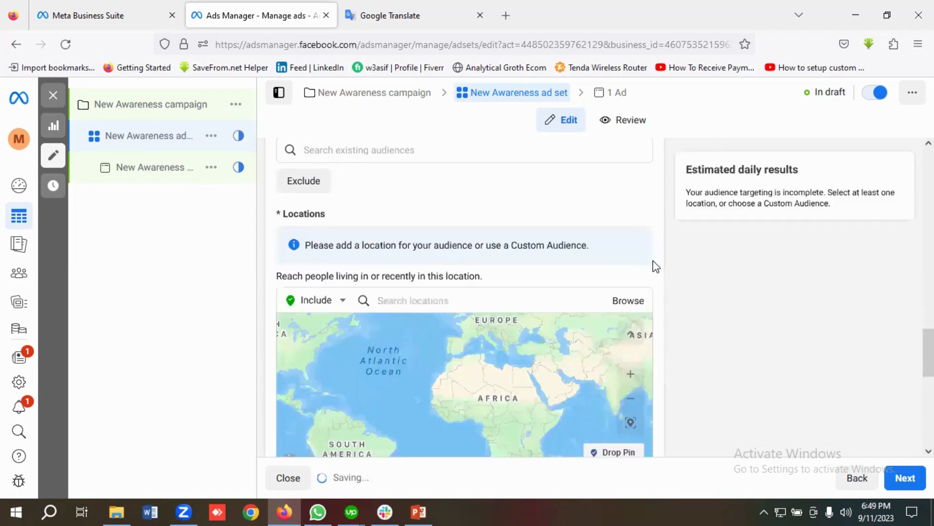
Step: Search for Dhaka and add 'Dhaka, Dhaka Division, Bangladesh' with its +40 km radius
{"action": "left_click", "coordinate": [417, 301]}
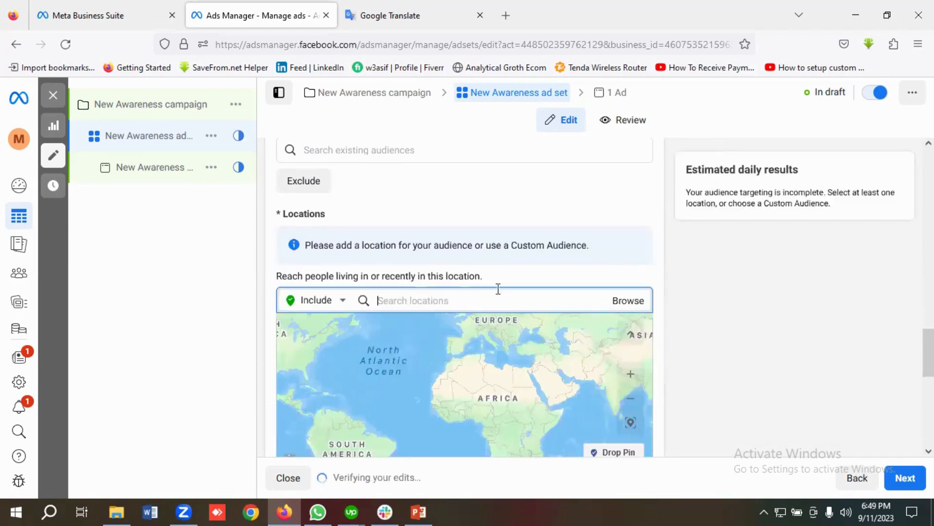
{"action": "scroll", "coordinate": [487, 287], "scroll_direction": "down", "scroll_amount": 2}
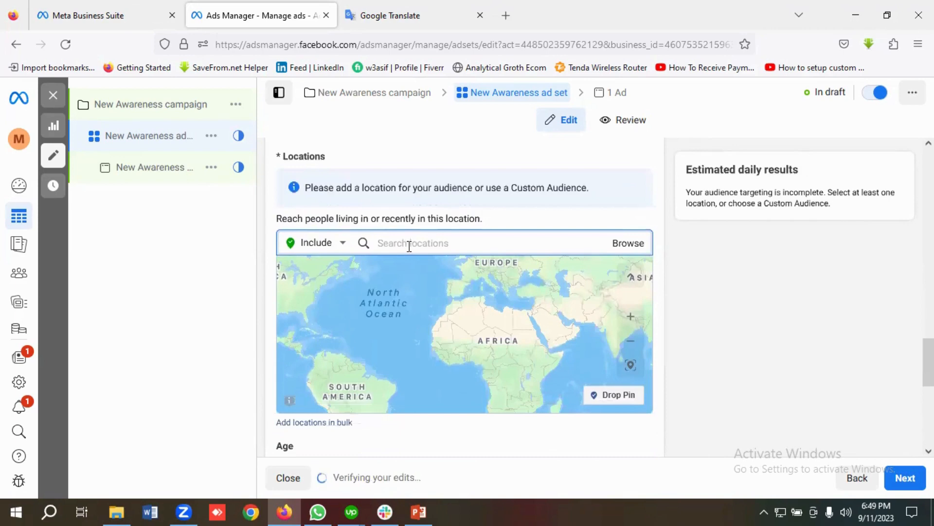
{"action": "type", "text": "Dhaka"}
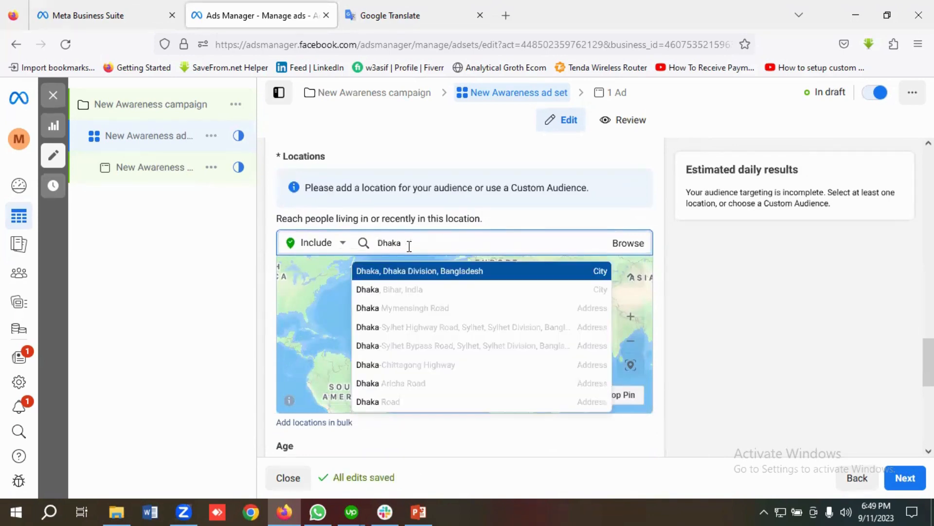
{"action": "left_click", "coordinate": [409, 273]}
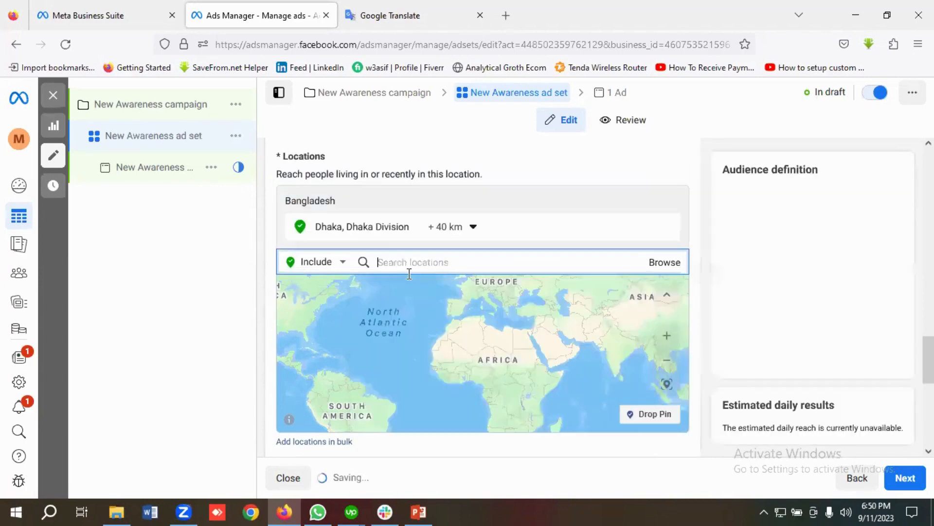
{"action": "left_click", "coordinate": [452, 229]}
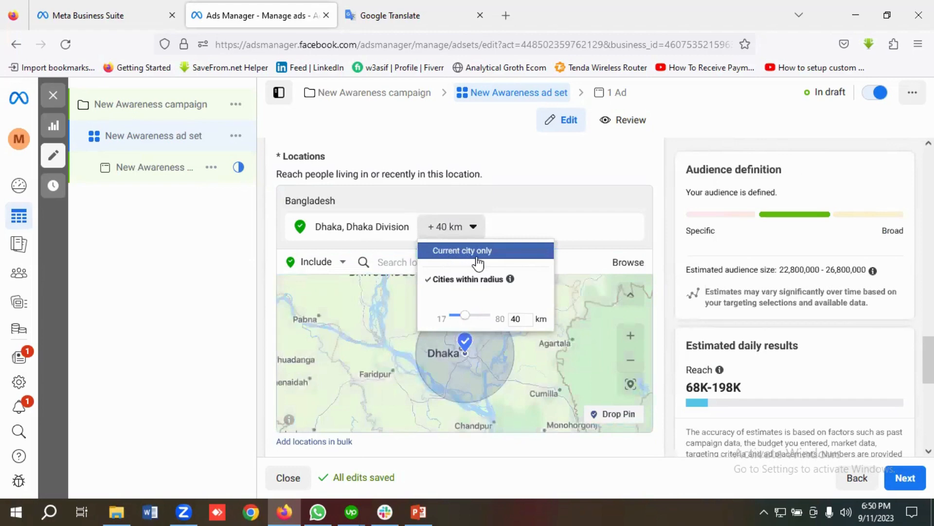
Step: Keep Dhaka on Cities within radius and change its radius from 40 km to 30 km
{"action": "left_click", "coordinate": [474, 258]}
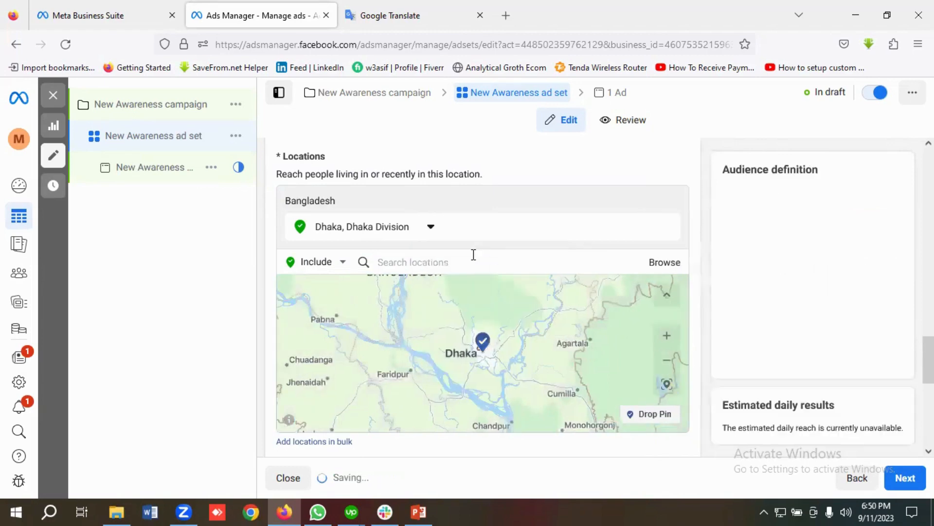
{"action": "left_click", "coordinate": [435, 228]}
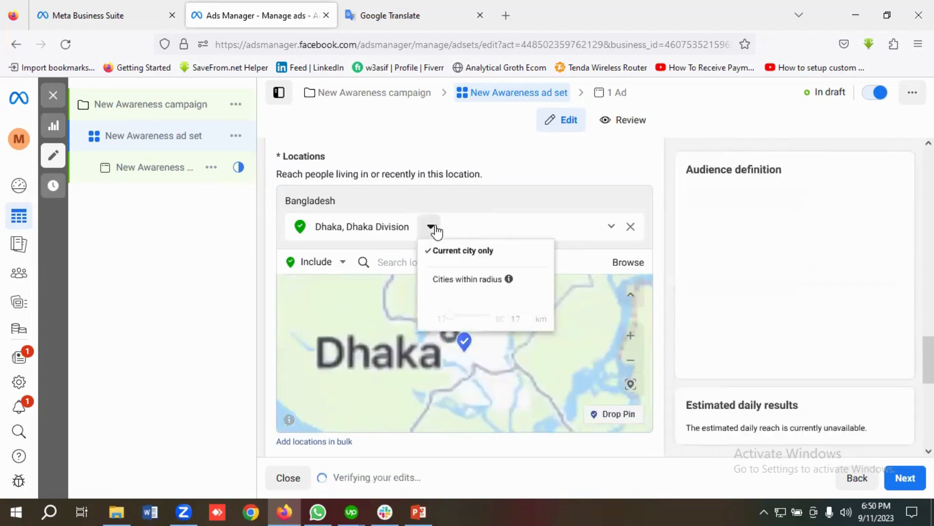
{"action": "left_click", "coordinate": [482, 281]}
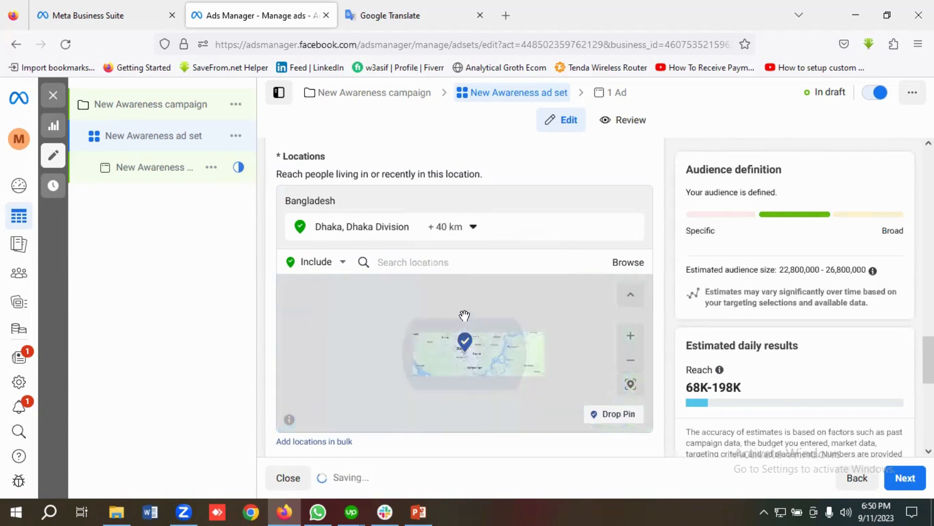
{"action": "left_click", "coordinate": [466, 235]}
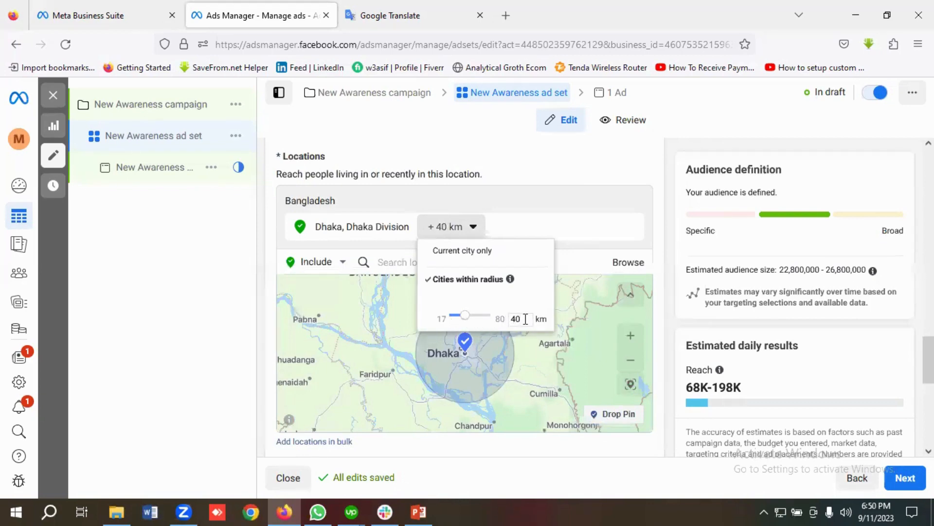
{"action": "key", "text": "BackSpace"}
{"action": "key", "text": "BackSpace"}
{"action": "type", "text": "30"}
{"action": "key", "text": "Return"}
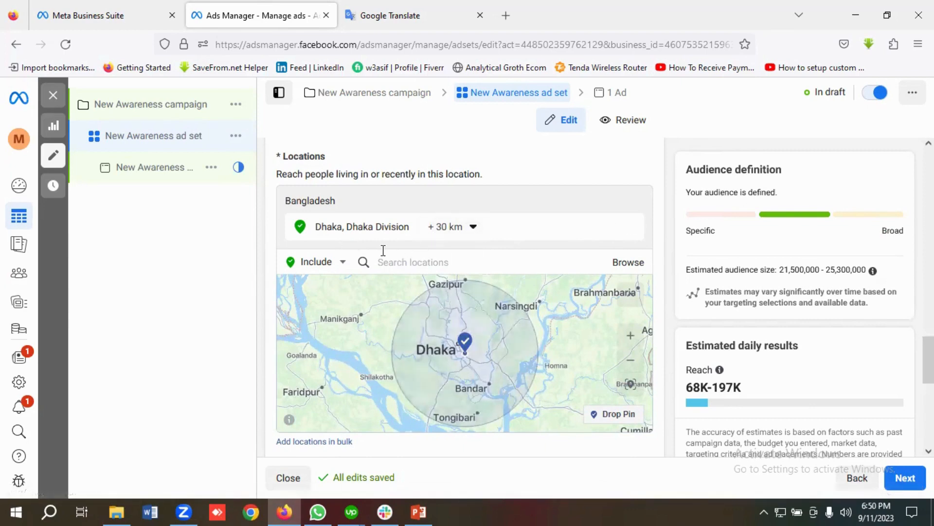
Step: Switch the location search from Include to Exclude and zoom the map onto central Dhaka
{"action": "left_click", "coordinate": [323, 263]}
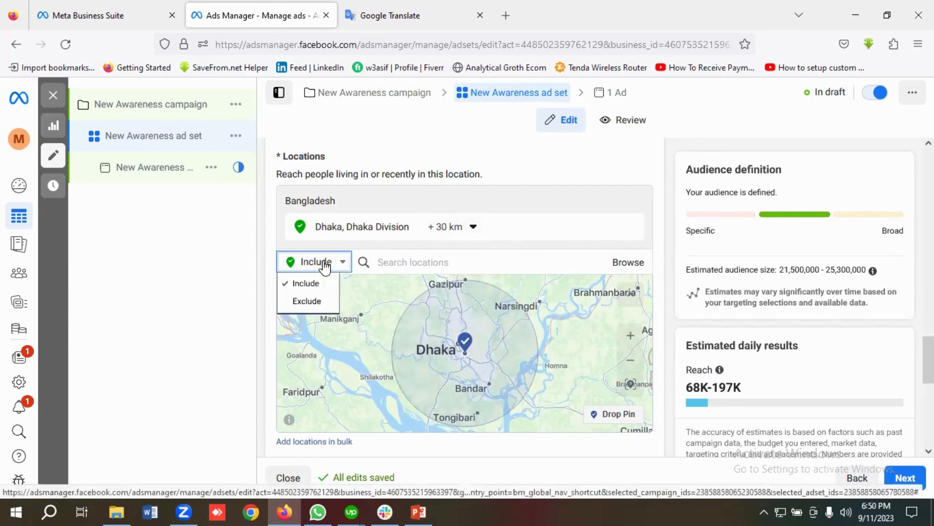
{"action": "left_click", "coordinate": [316, 302]}
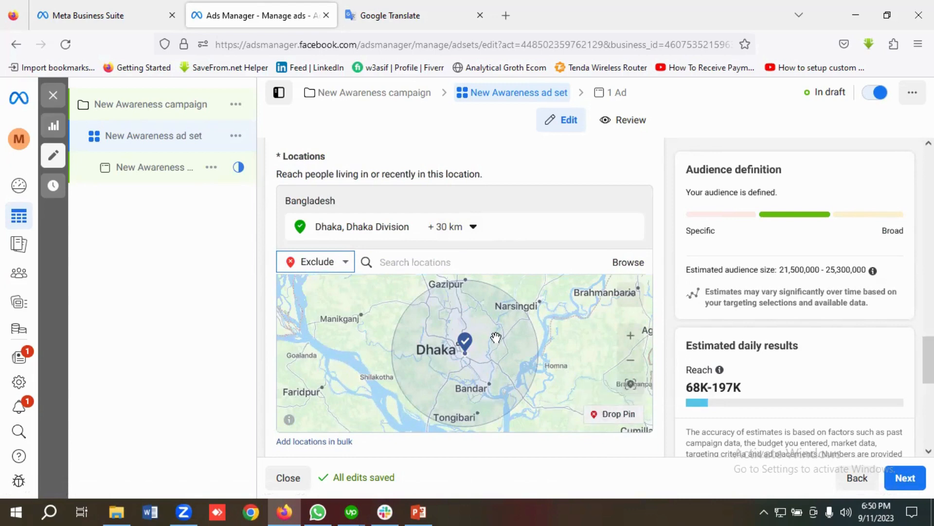
{"action": "scroll", "coordinate": [496, 337], "scroll_direction": "up", "scroll_amount": 2}
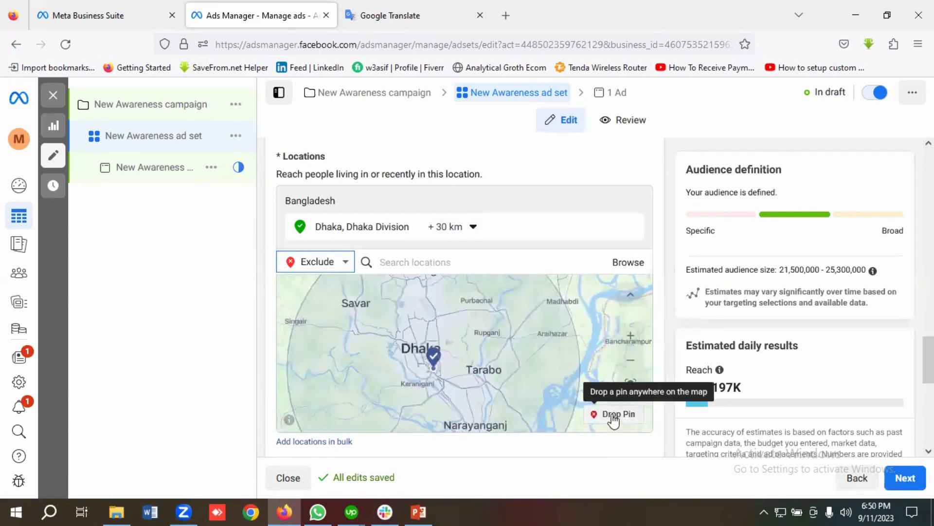
{"action": "scroll", "coordinate": [457, 338], "scroll_direction": "up", "scroll_amount": 2}
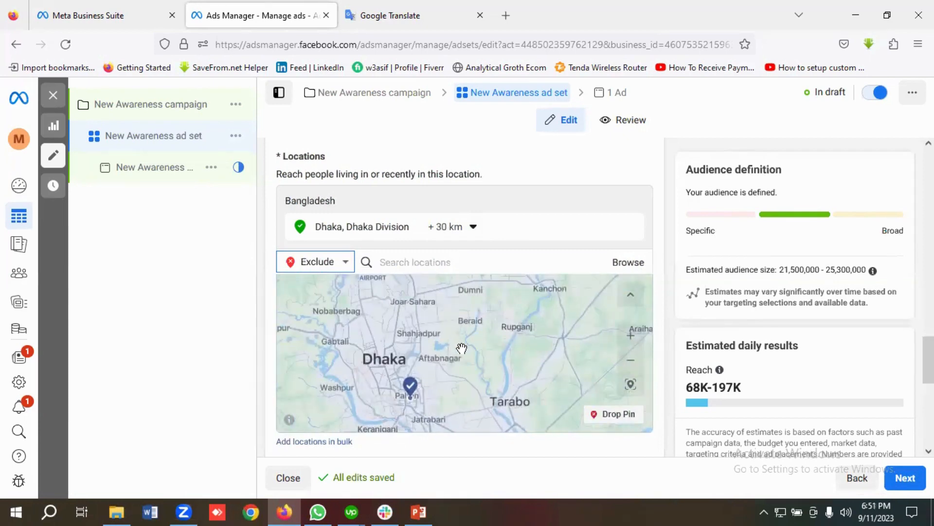
{"action": "scroll", "coordinate": [461, 355], "scroll_direction": "up", "scroll_amount": 2}
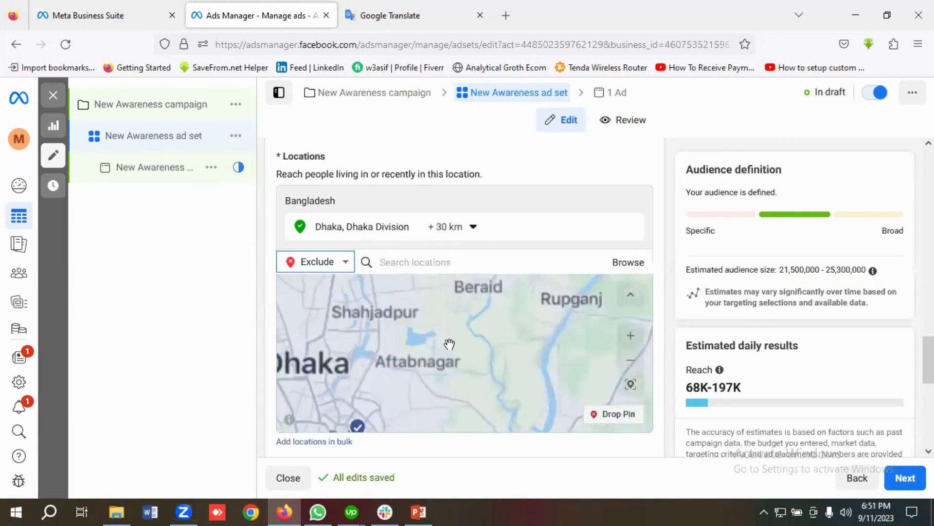
{"action": "scroll", "coordinate": [448, 346], "scroll_direction": "up", "scroll_amount": 2}
{"action": "left_click_drag", "start_coordinate": [411, 366], "coordinate": [461, 351]}
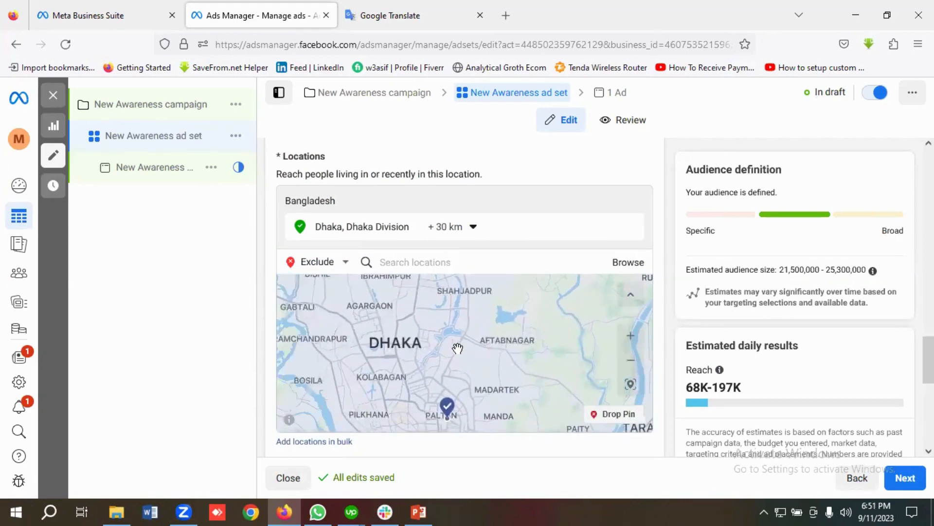
{"action": "left_click_drag", "start_coordinate": [429, 340], "coordinate": [458, 380]}
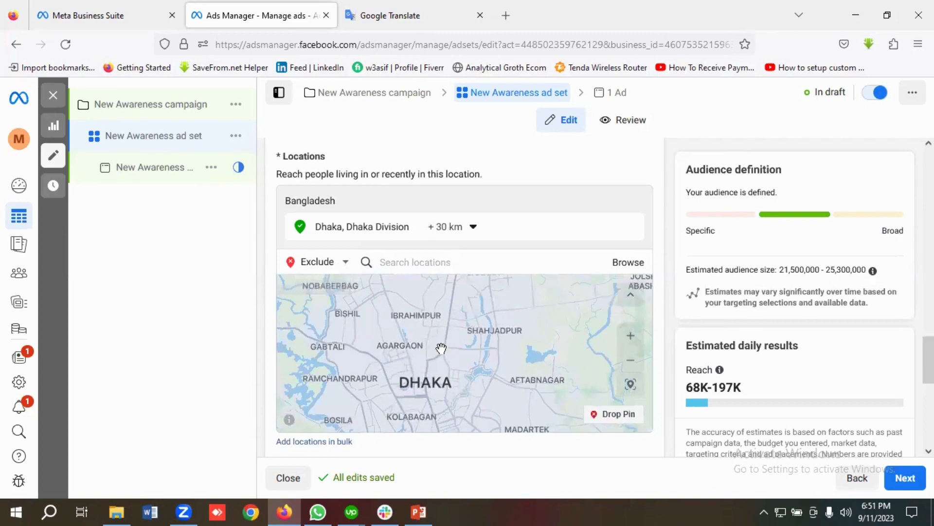
{"action": "scroll", "coordinate": [441, 348], "scroll_direction": "down", "scroll_amount": 2}
{"action": "scroll", "coordinate": [453, 351], "scroll_direction": "up", "scroll_amount": 2}
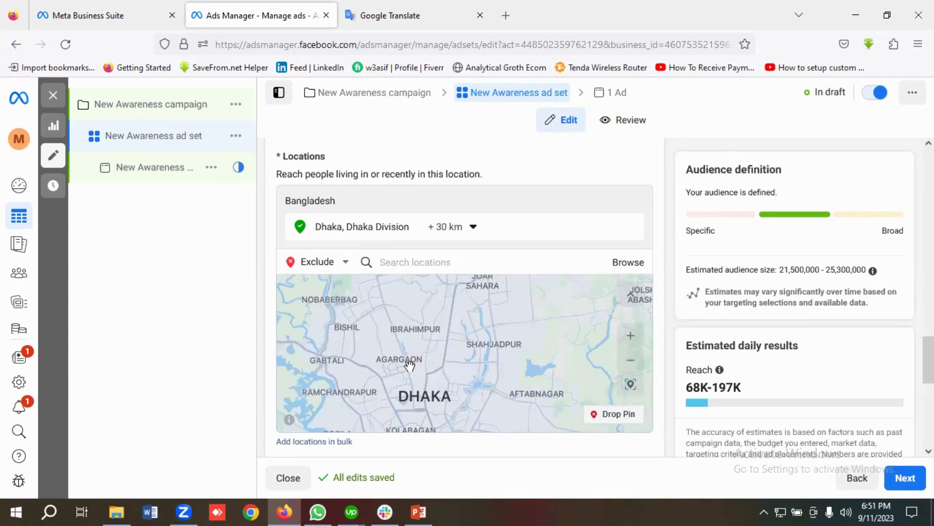
Step: Drop an exclusion pin near Agargaon (23.7787, 90.3794) and set its radius to 2 km
{"action": "left_click", "coordinate": [617, 418]}
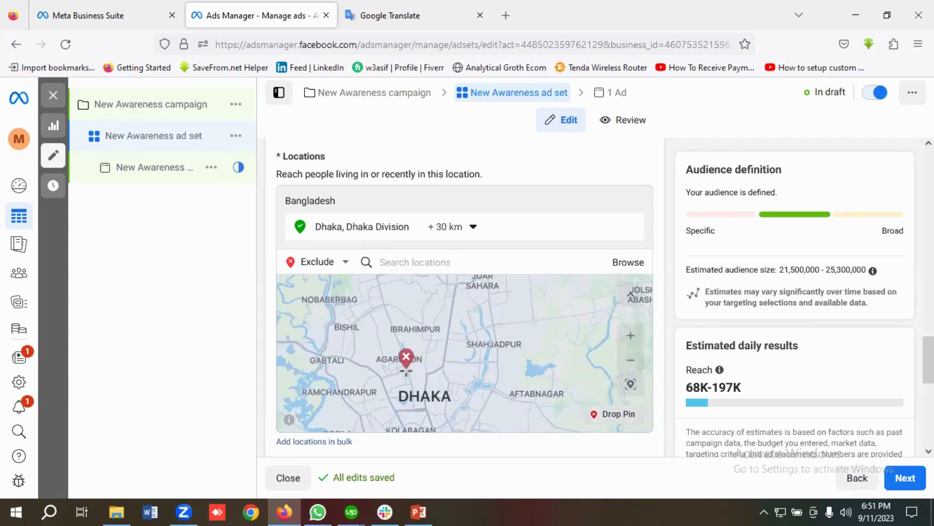
{"action": "left_click", "coordinate": [405, 366]}
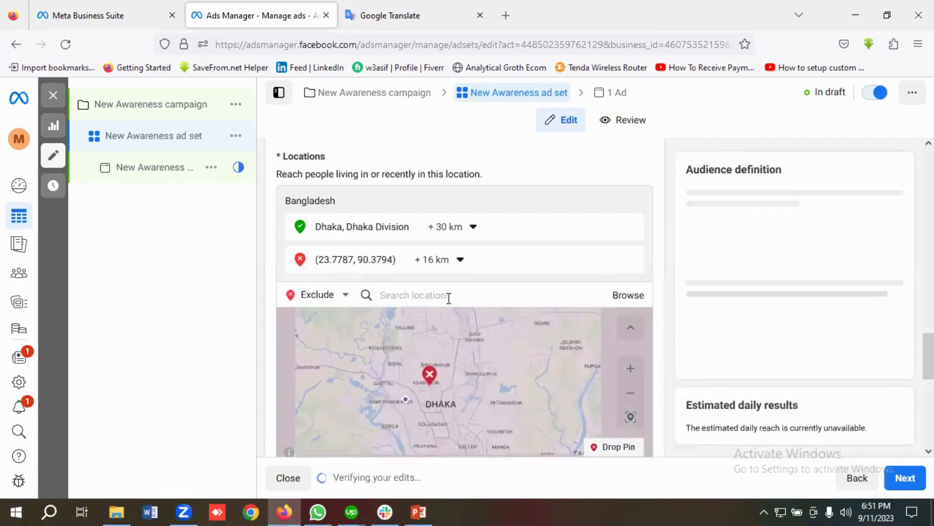
{"action": "left_click", "coordinate": [448, 262]}
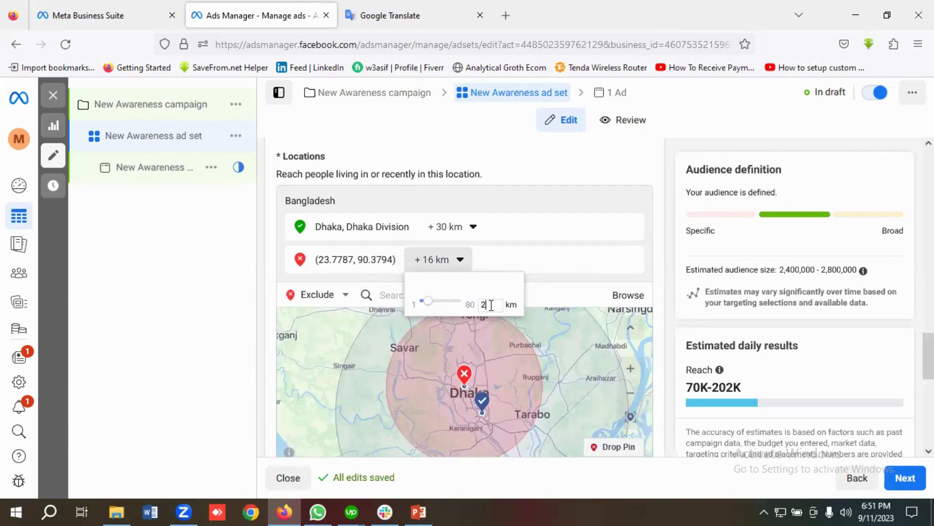
{"action": "type", "text": "2"}
{"action": "key", "text": "Return"}
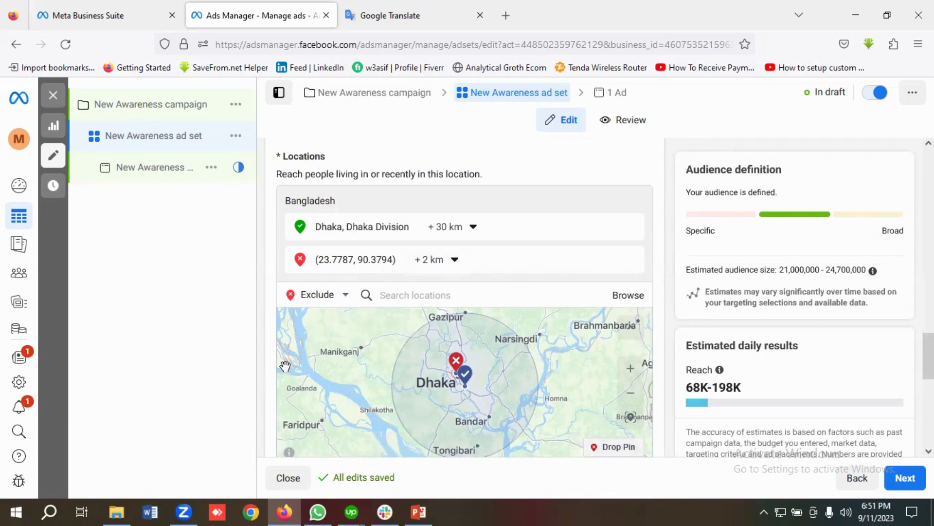
{"action": "scroll", "coordinate": [271, 352], "scroll_direction": "down", "scroll_amount": 2}
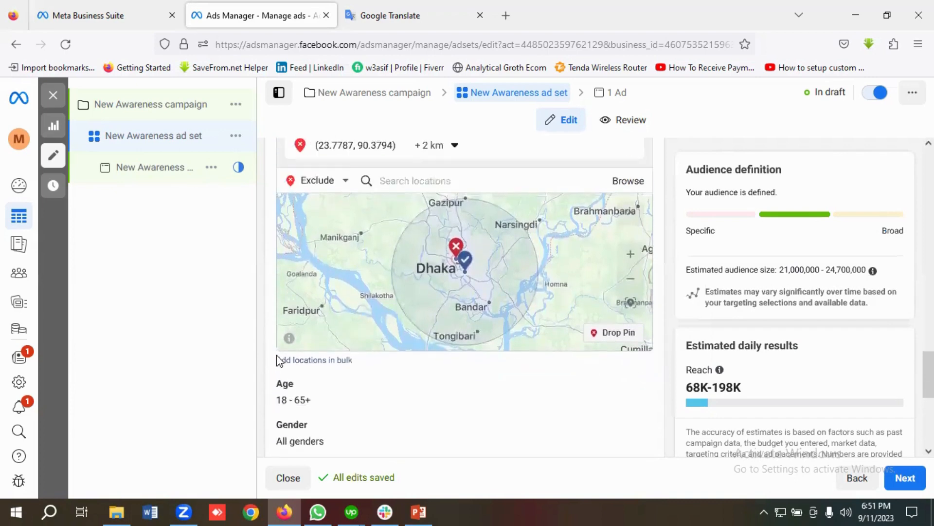
{"action": "scroll", "coordinate": [315, 363], "scroll_direction": "up", "scroll_amount": 1}
{"action": "scroll", "coordinate": [315, 363], "scroll_direction": "up", "scroll_amount": 1}
{"action": "scroll", "coordinate": [346, 328], "scroll_direction": "up", "scroll_amount": 2}
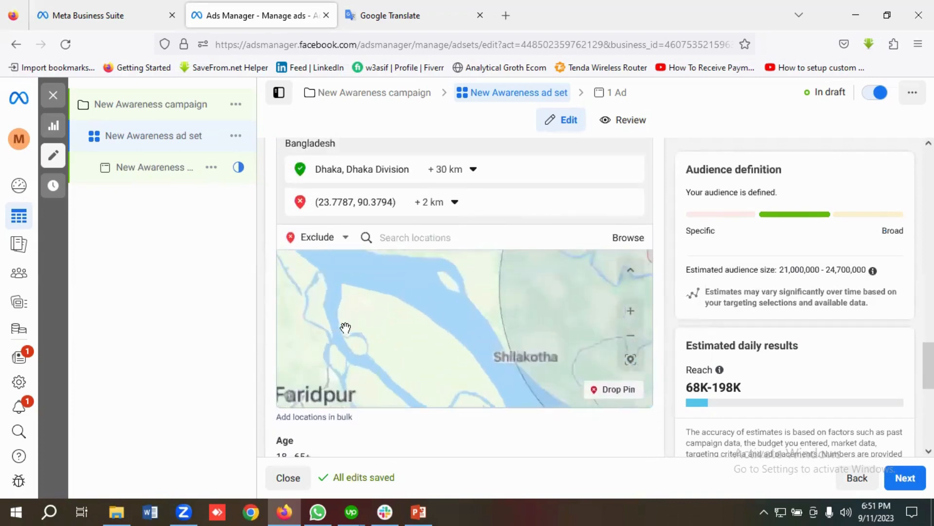